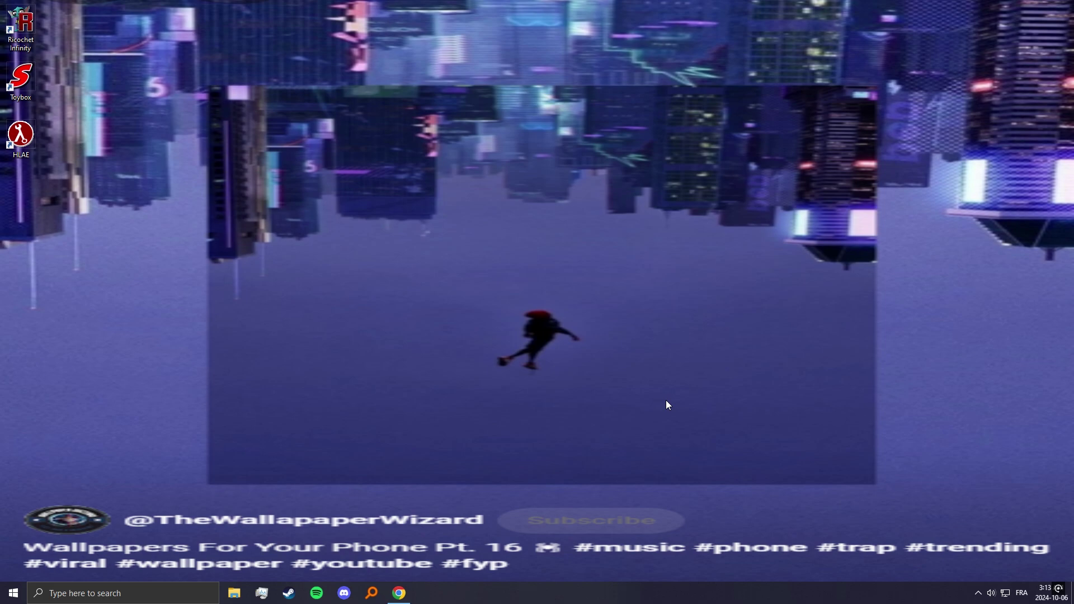
- Open the HLAE 2.172.3 release page on GitHub and download HLAE_Setup.exe
click(399, 592)
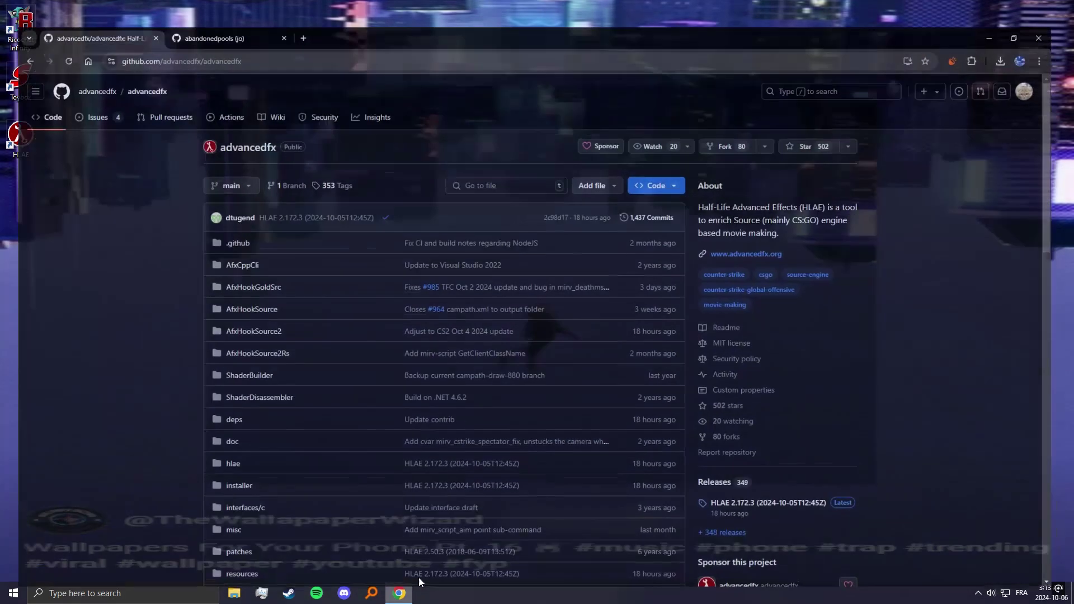
click(746, 496)
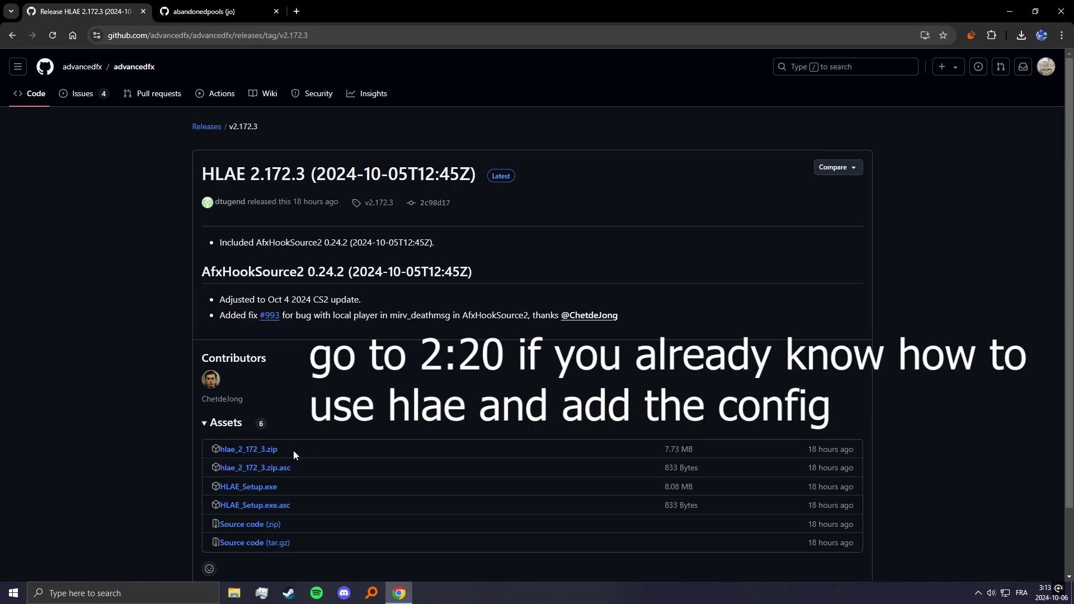
click(265, 493)
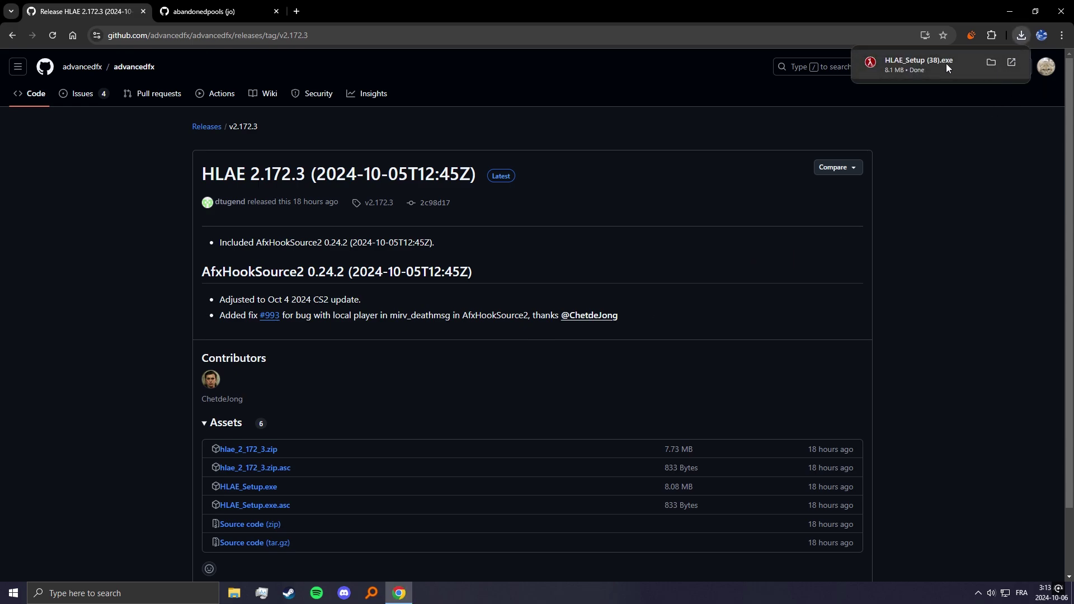
- Run HLAE_Setup.exe and install HLAE with the Typical setup and FFMPEG download
click(945, 63)
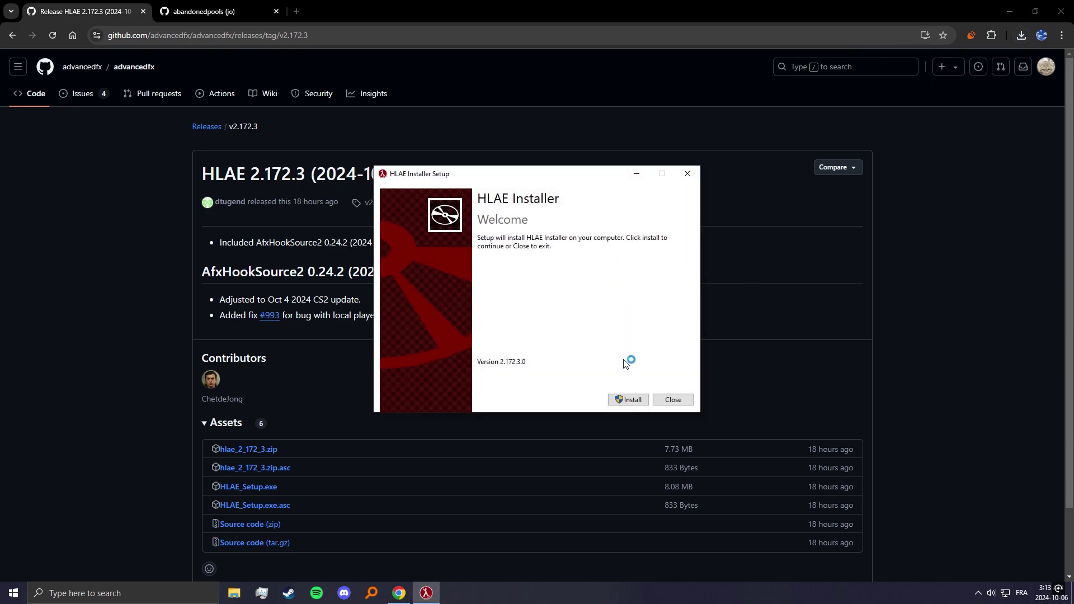
click(628, 399)
click(482, 377)
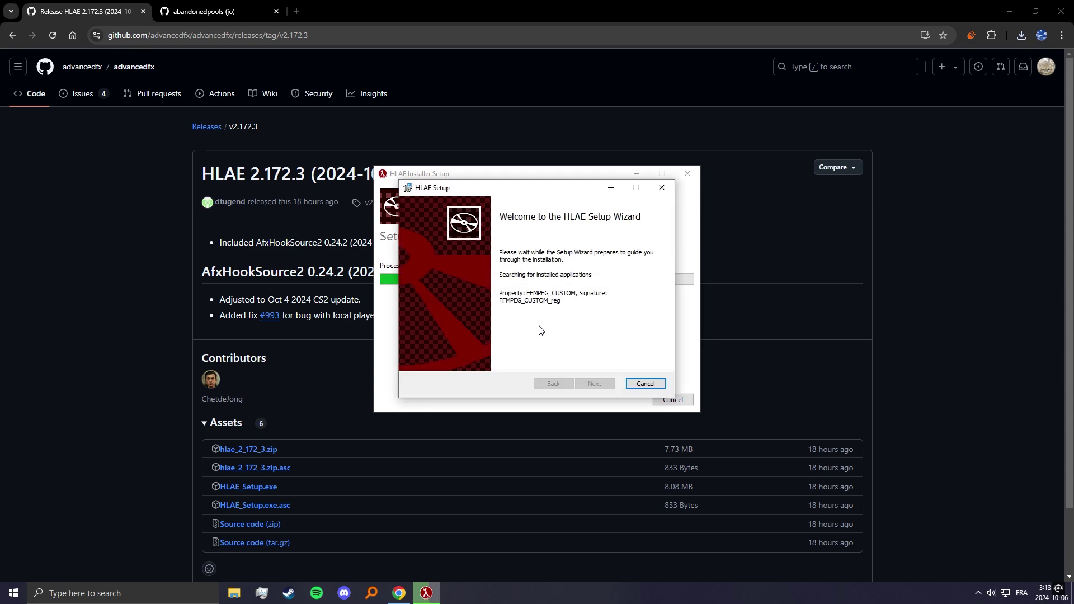
click(605, 384)
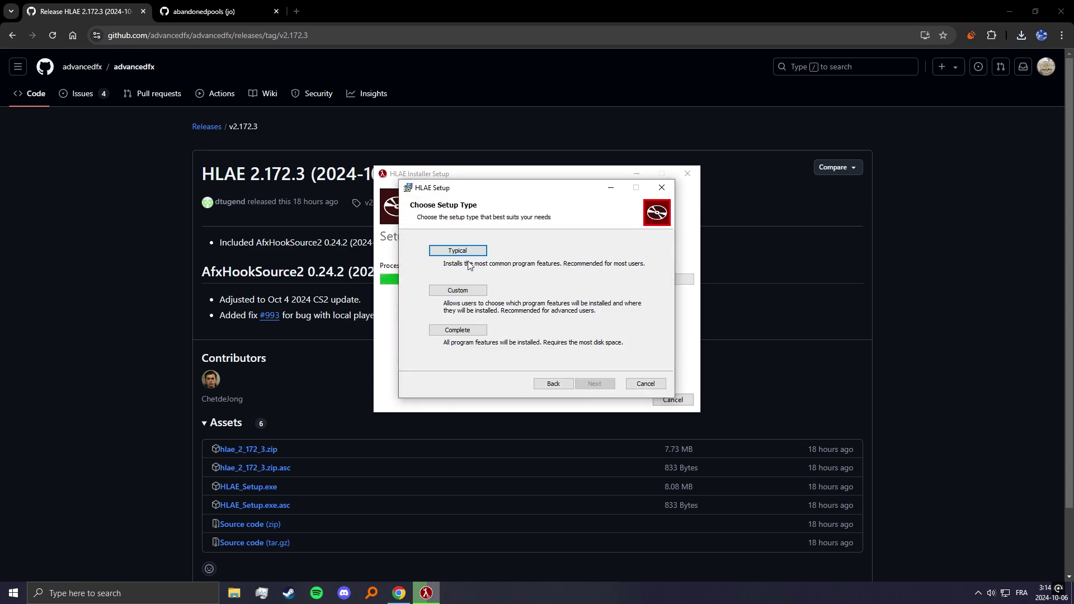
click(468, 251)
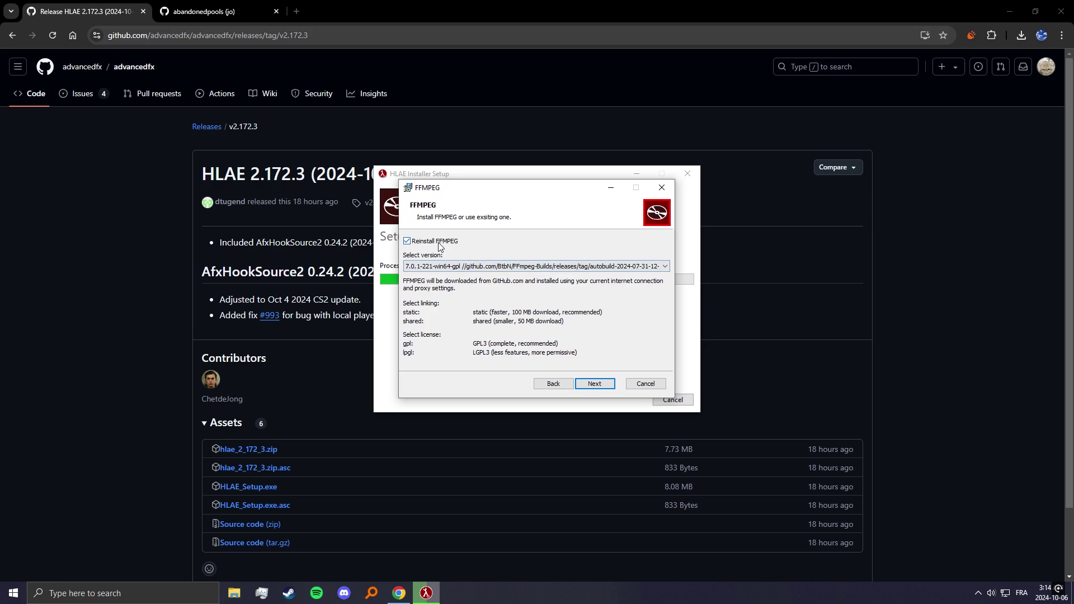
click(596, 385)
click(587, 382)
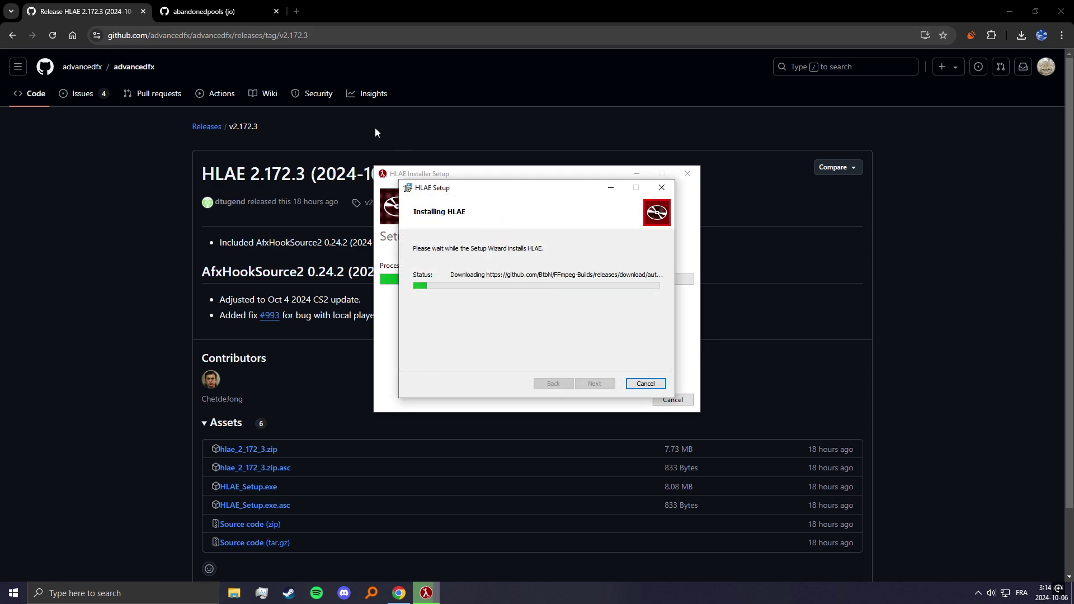
click(244, 22)
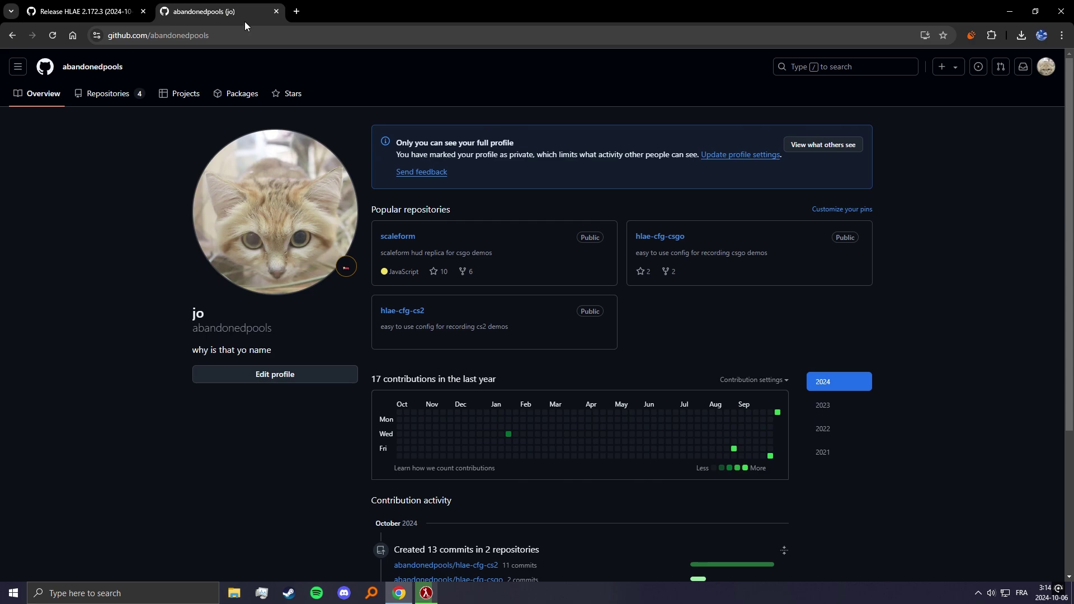
- Open the hlae-cfg-cs2 repository and view its adam.cfg file
click(418, 315)
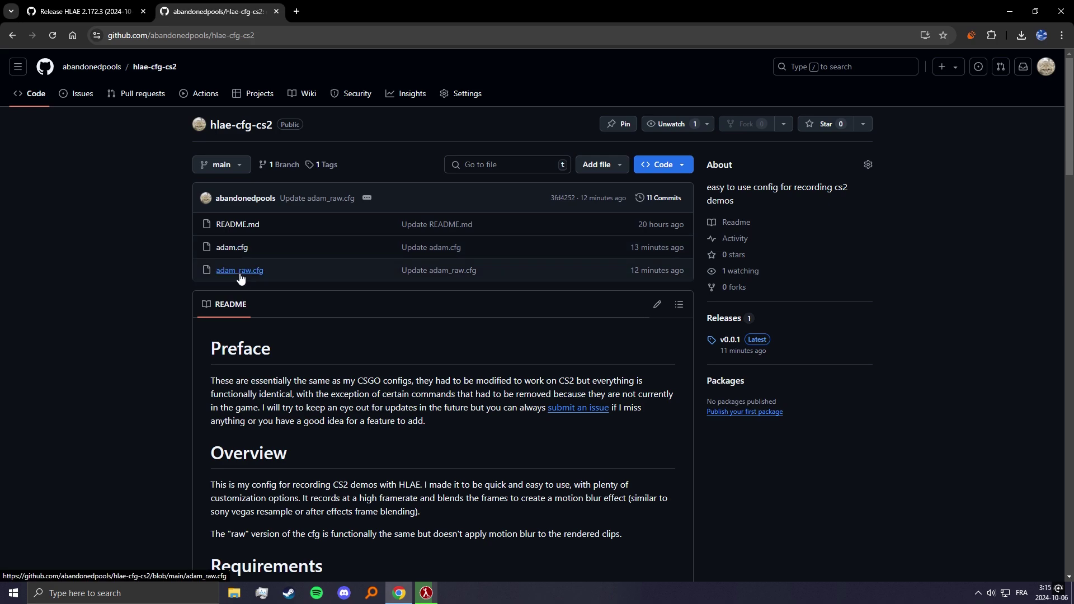
click(229, 248)
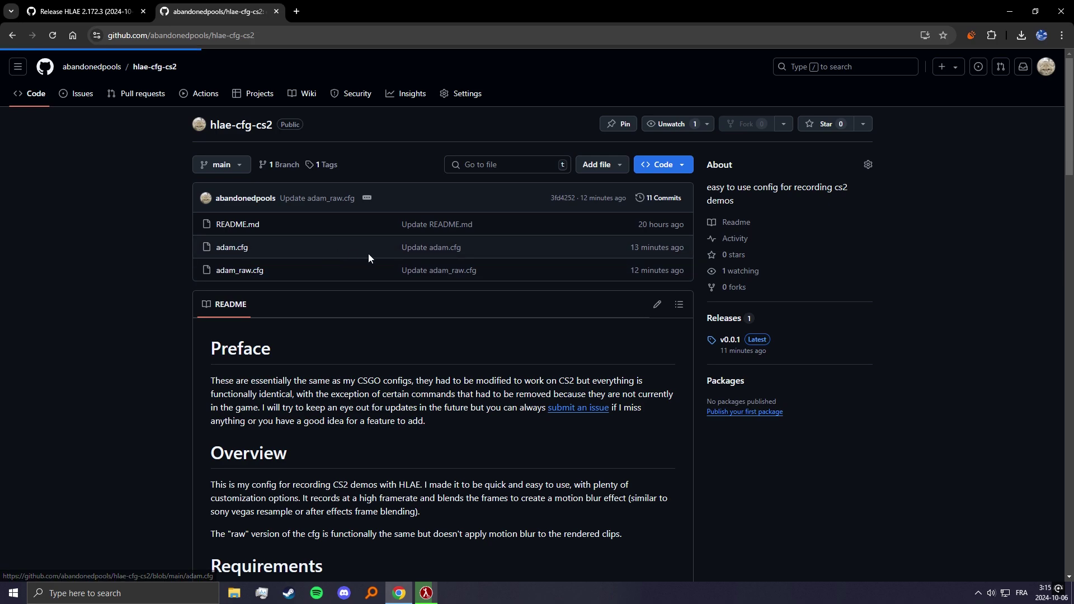
key(alt+Left)
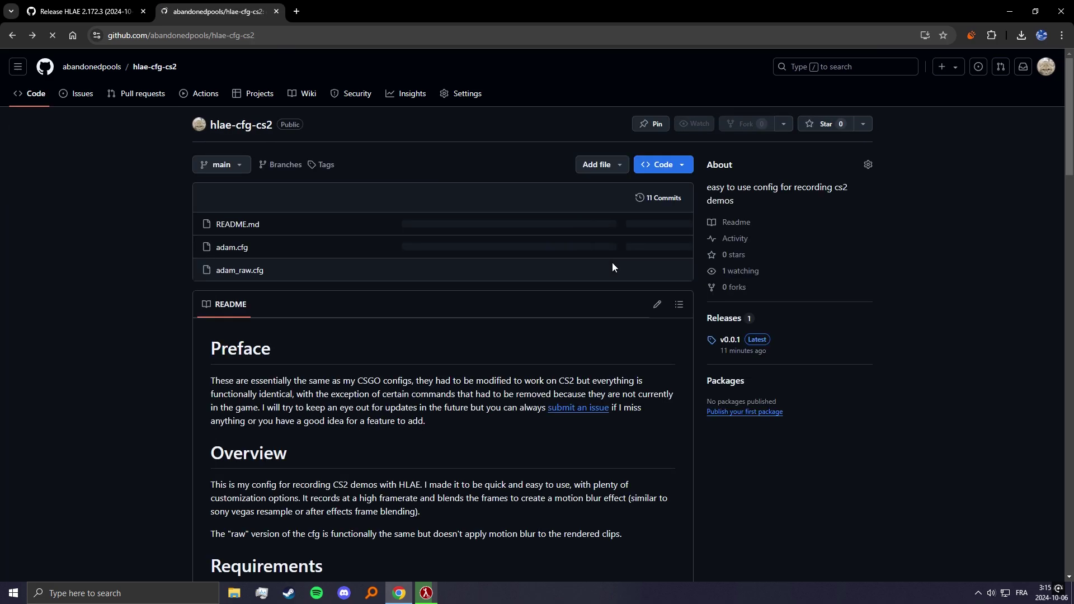
- Download adam.cfg from the v0.0.1 release, keeping the unverified file
click(731, 341)
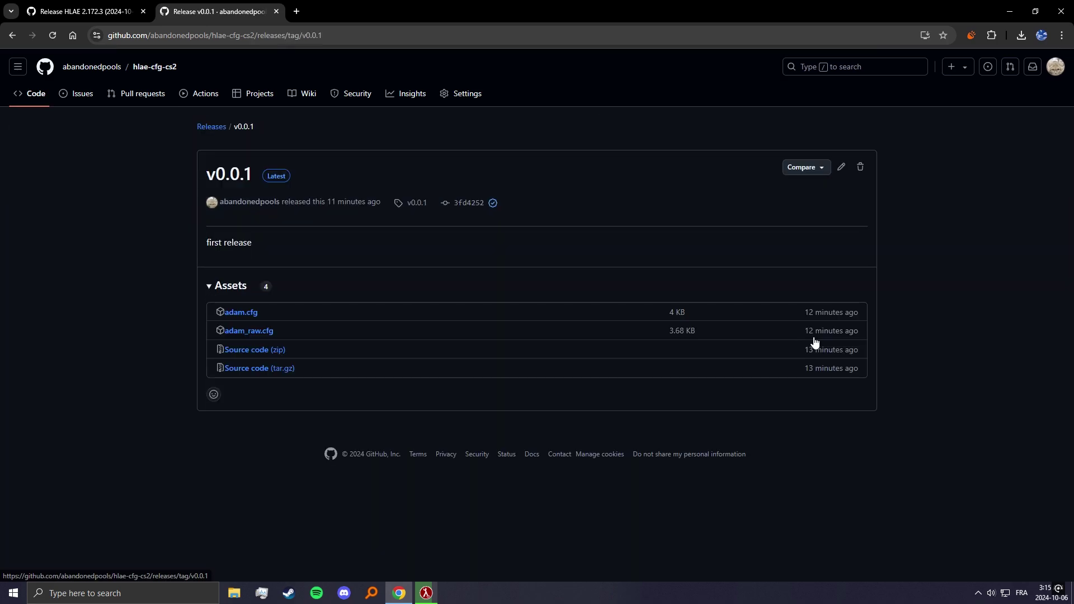
click(243, 308)
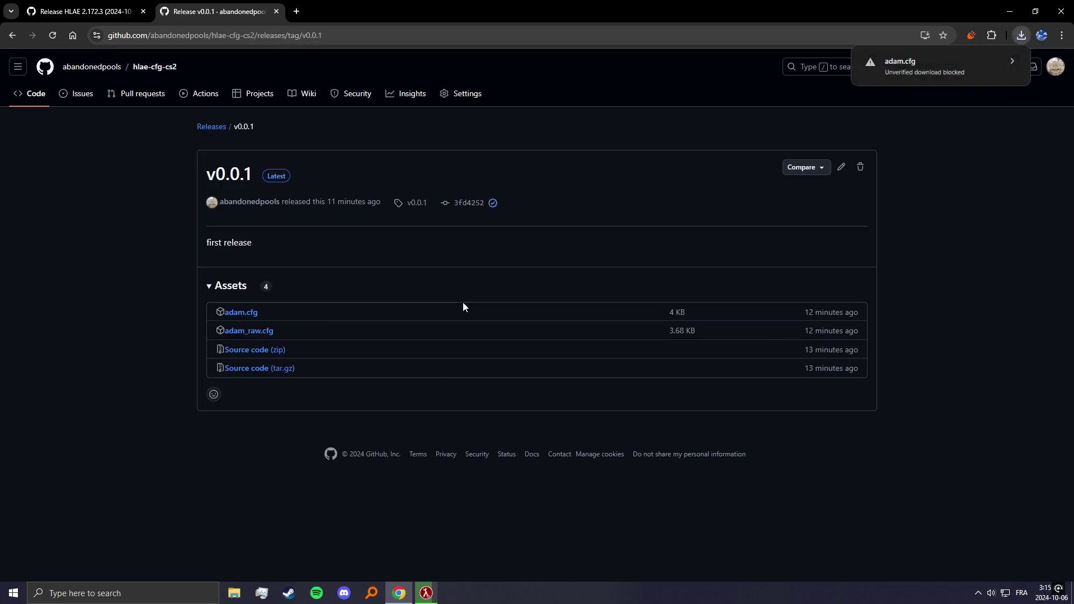
click(945, 72)
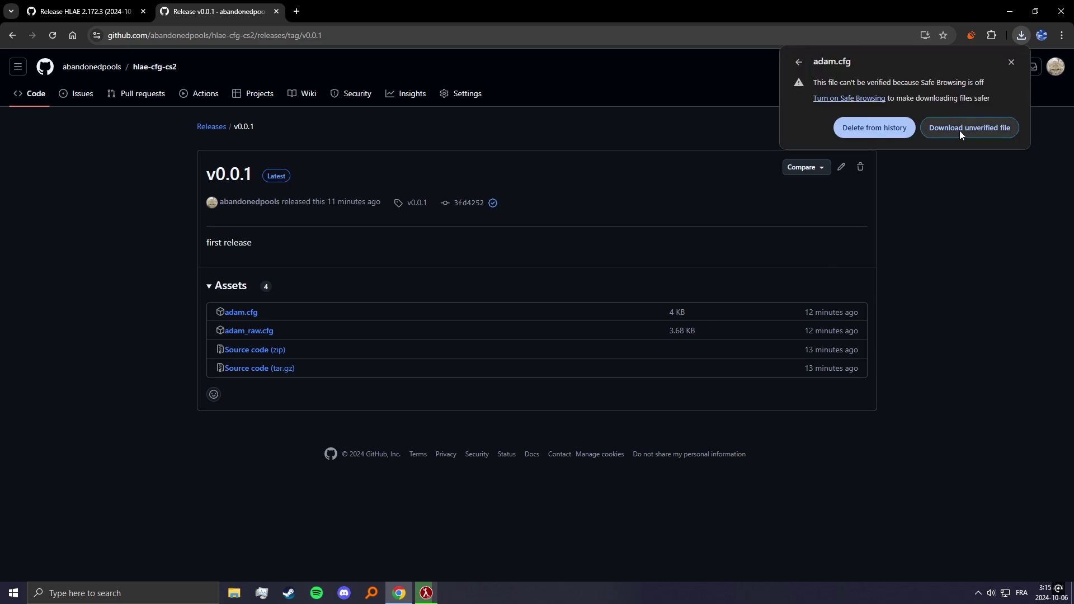
click(959, 129)
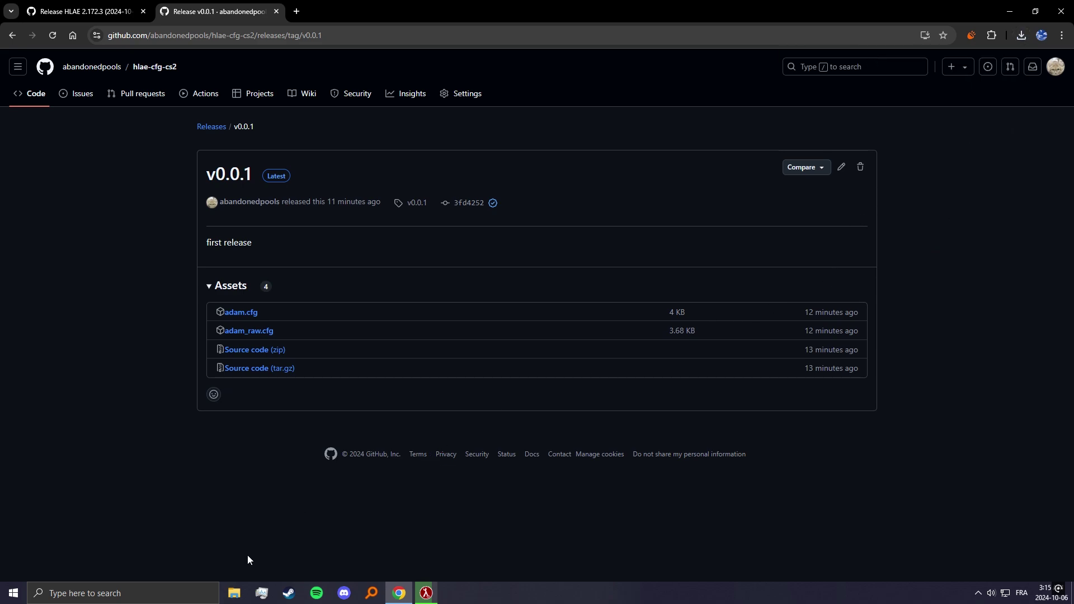
click(234, 593)
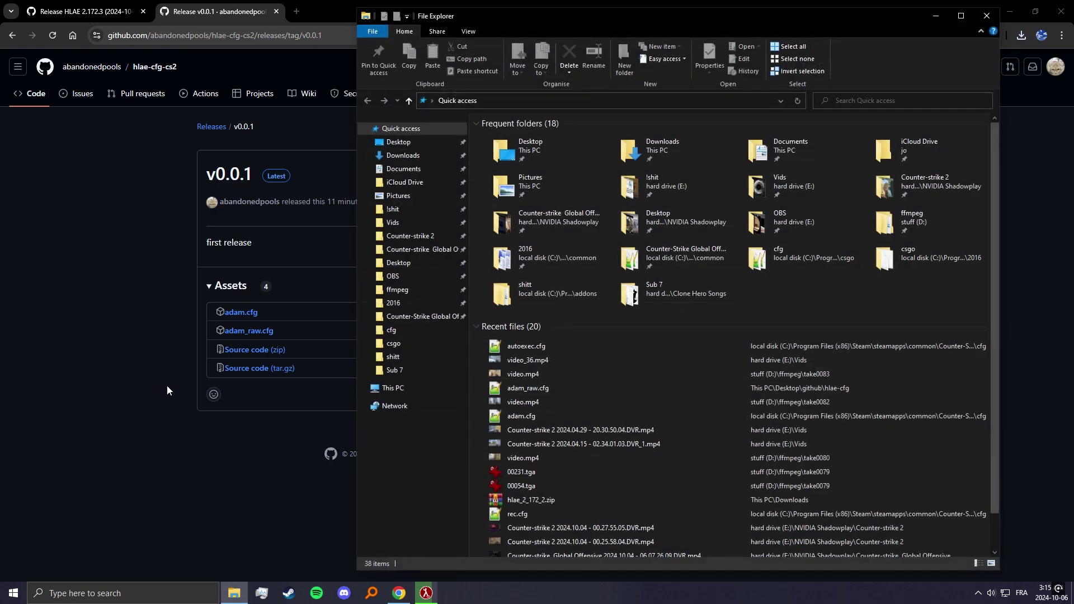
- Copy adam.cfg from the browser downloads into Counter-Strike Global Offensive\game\csgo\cfg
click(423, 317)
drag(554, 20, 459, 22)
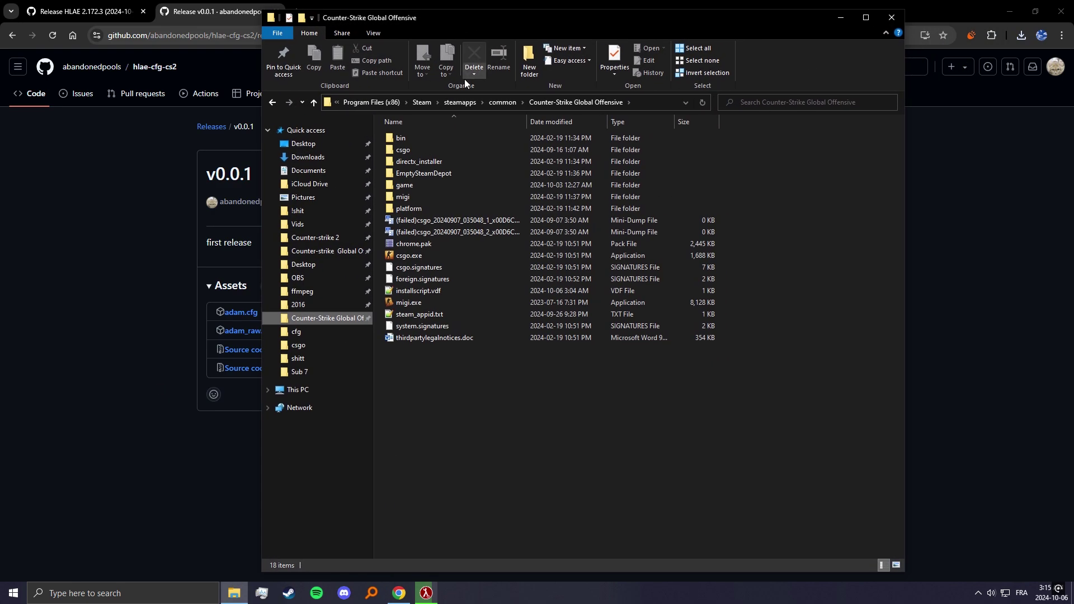
double_click(438, 184)
double_click(437, 160)
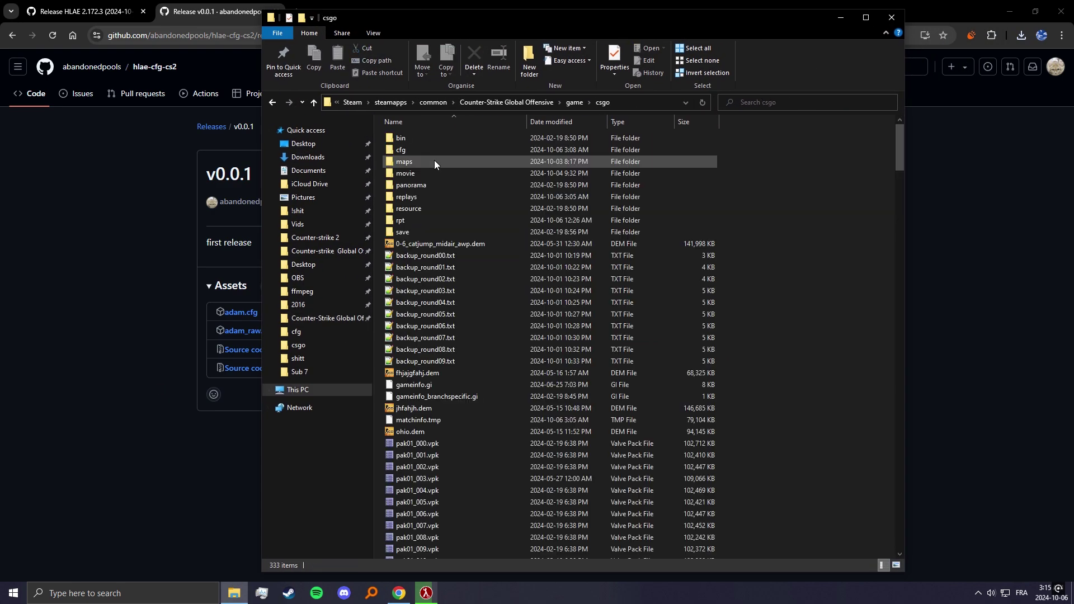
double_click(434, 150)
click(1021, 35)
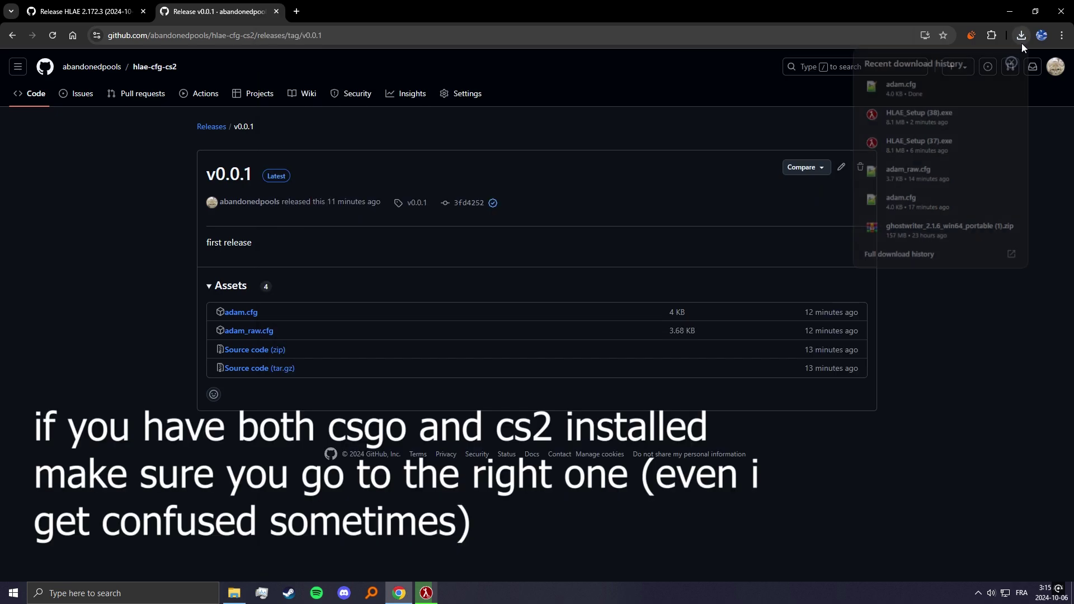
drag(903, 88, 810, 249)
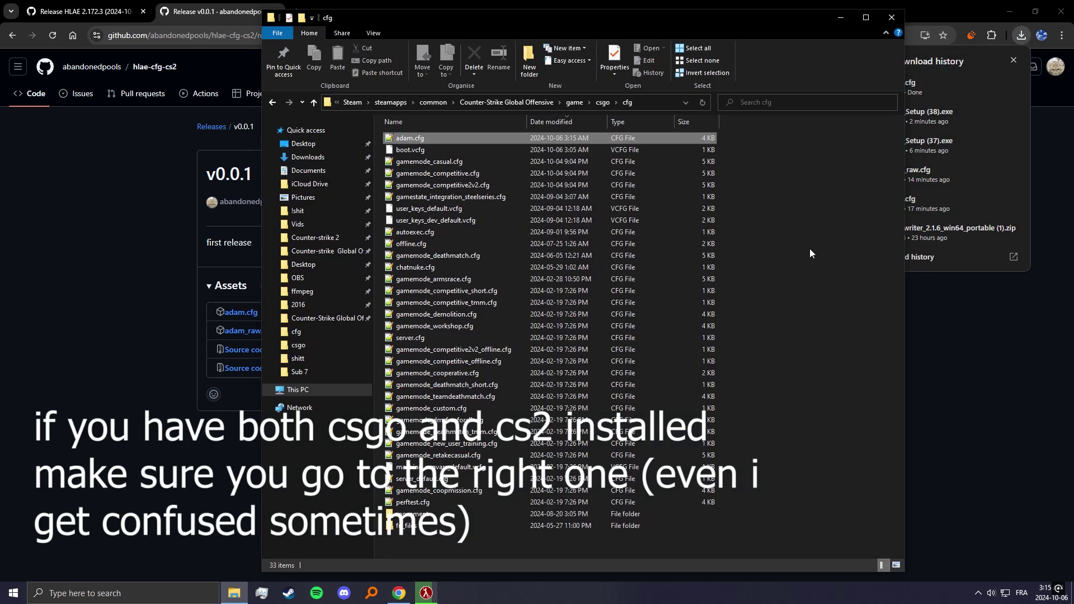
click(814, 305)
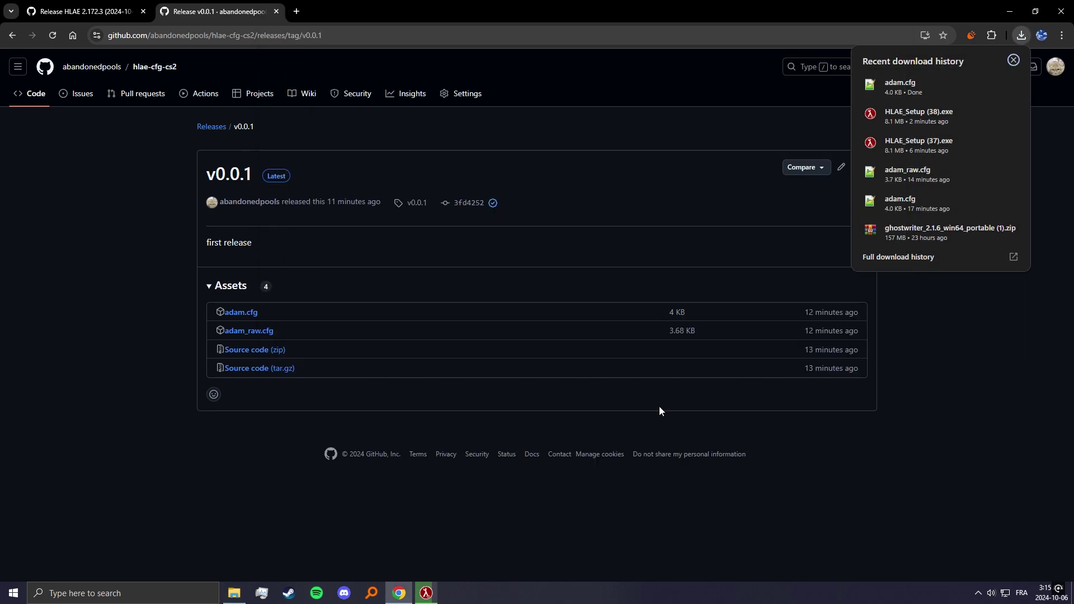
click(434, 590)
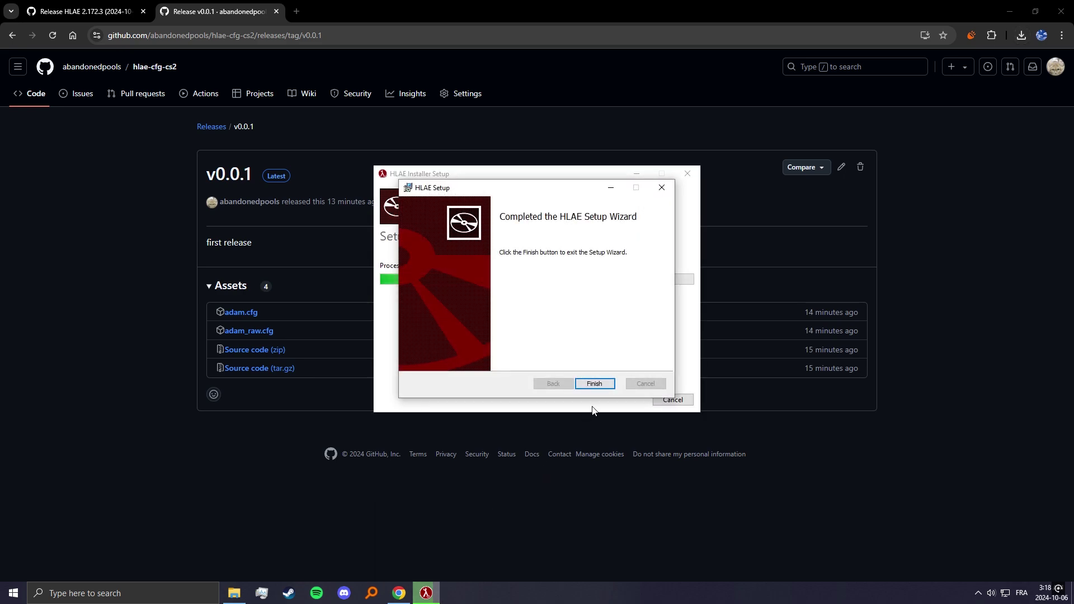
- Finish and close the HLAE installer, then launch HLAE from its desktop shortcut
click(594, 383)
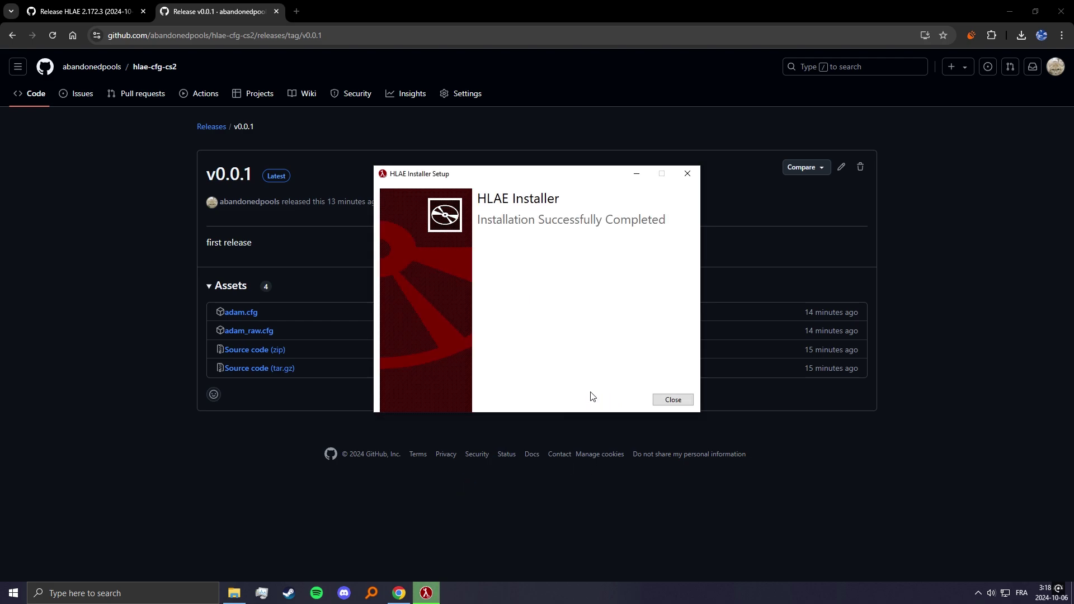
click(661, 401)
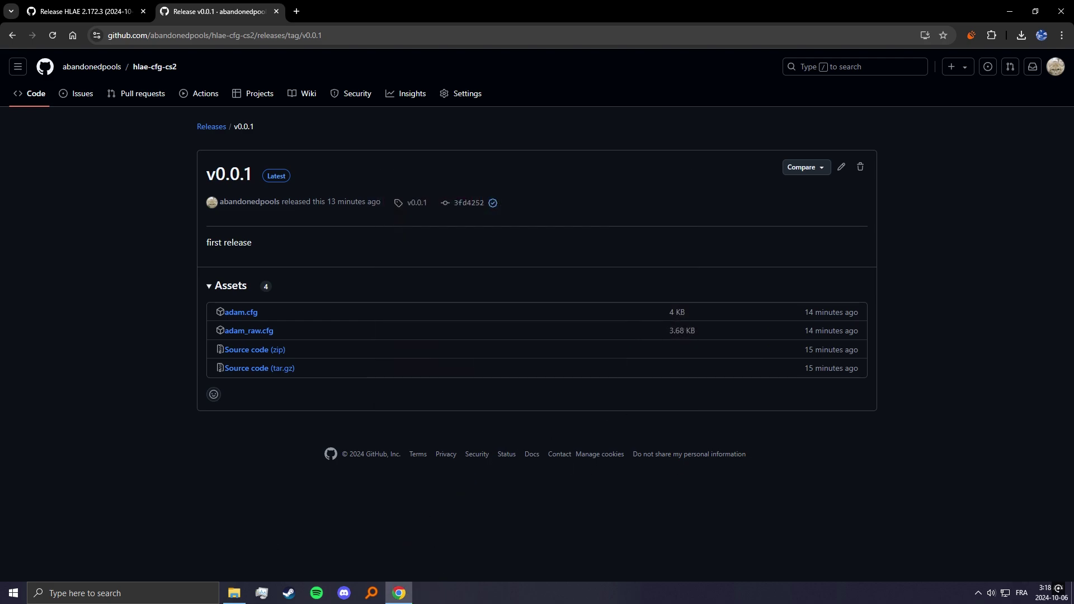
key(super+d)
double_click(34, 139)
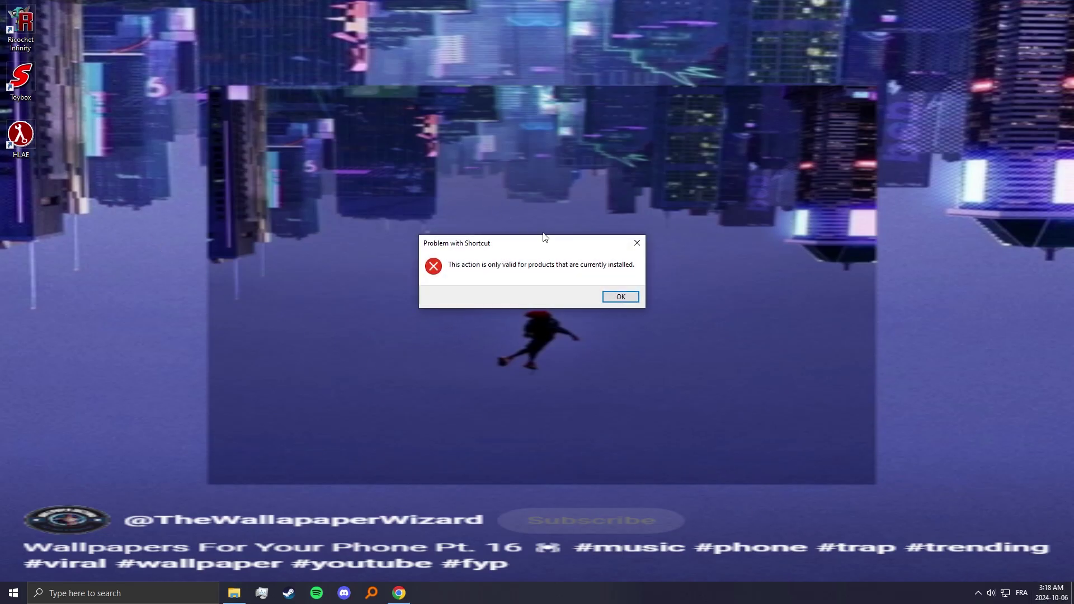
- Dismiss the shortcut errors and launch HLAE from the desktop
click(621, 297)
double_click(28, 140)
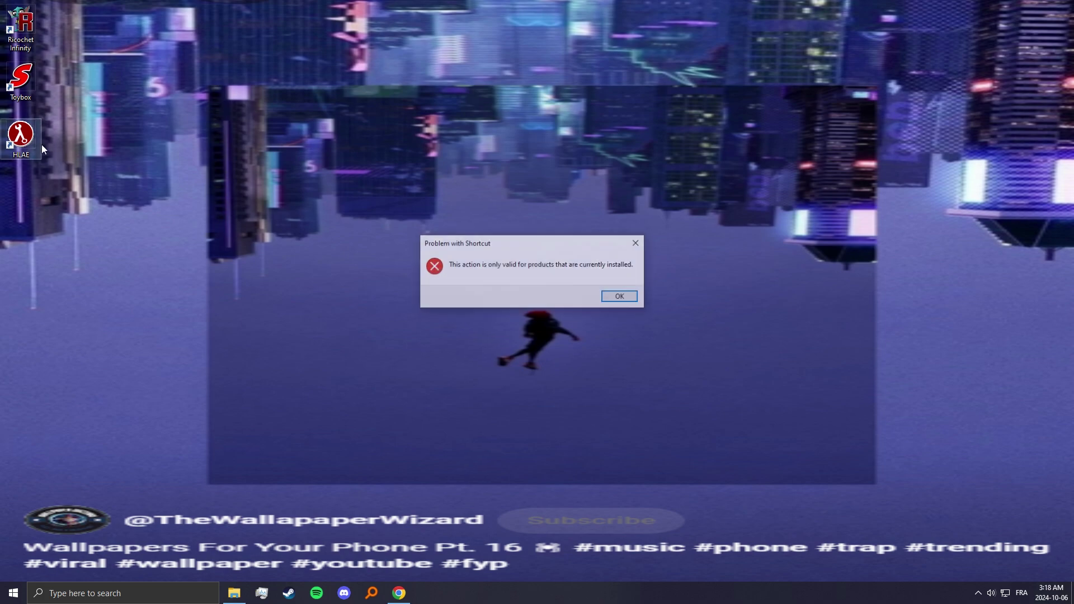
click(620, 297)
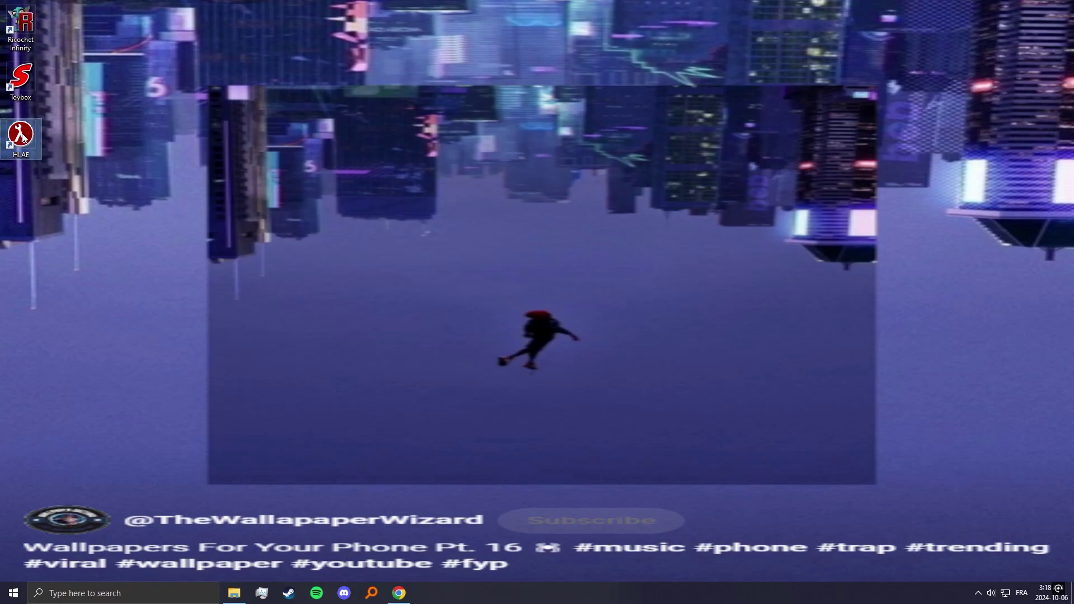
double_click(21, 138)
drag(135, 70, 469, 110)
- Set the Custom Loader's program path to game\bin\win64\cs2.exe
click(269, 105)
mouse_move(310, 158)
click(398, 159)
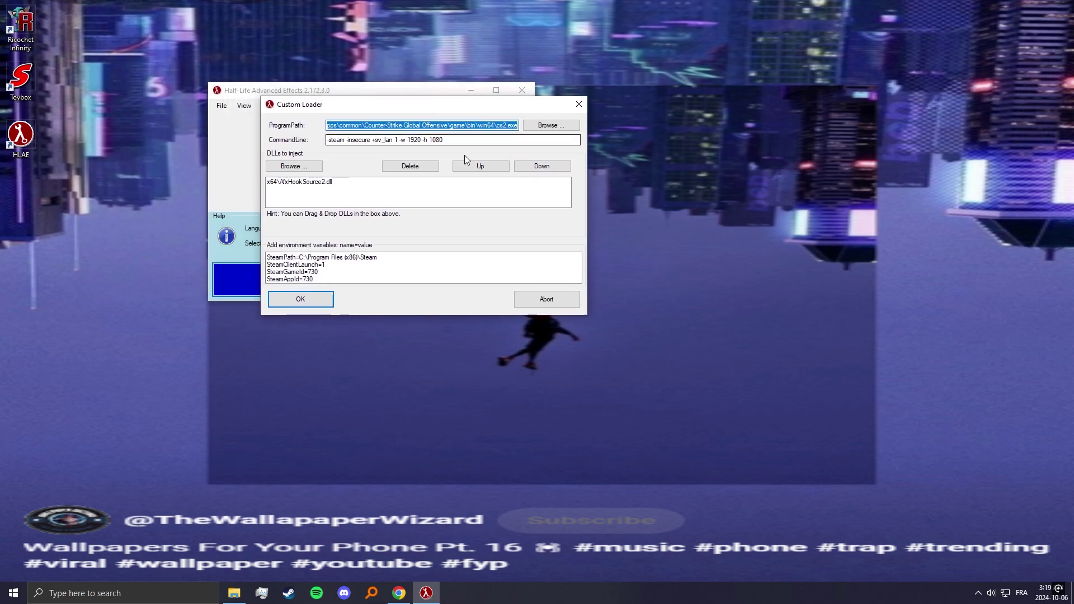
click(551, 125)
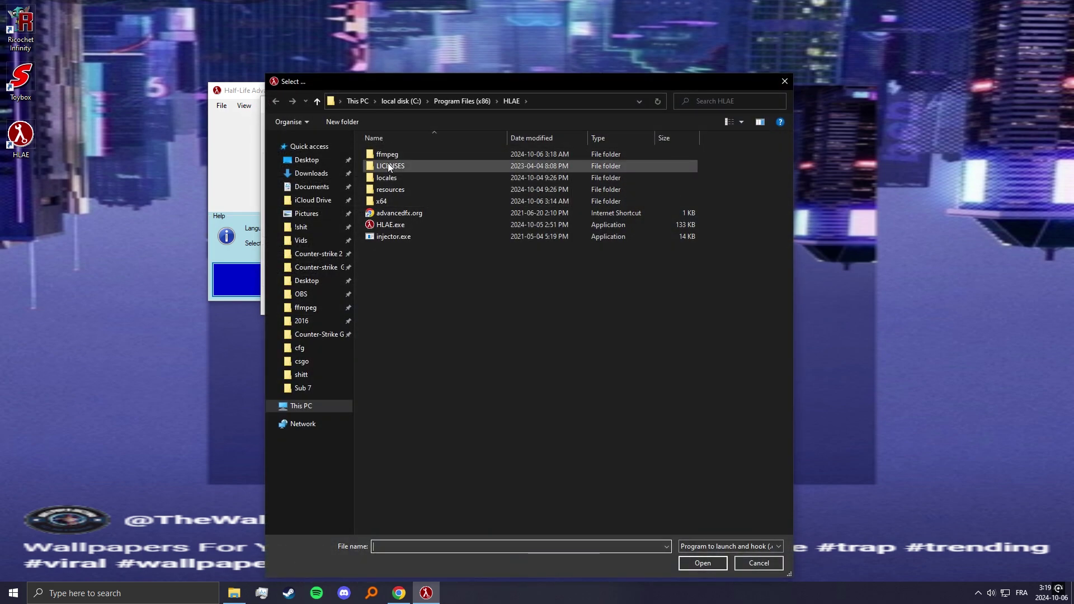
click(323, 334)
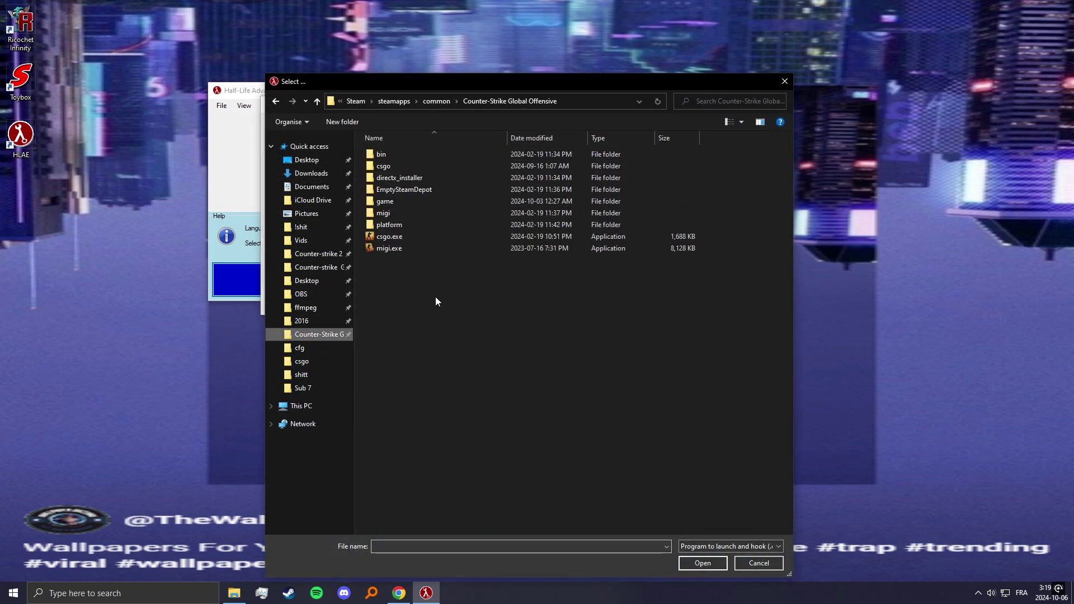
double_click(426, 201)
double_click(428, 152)
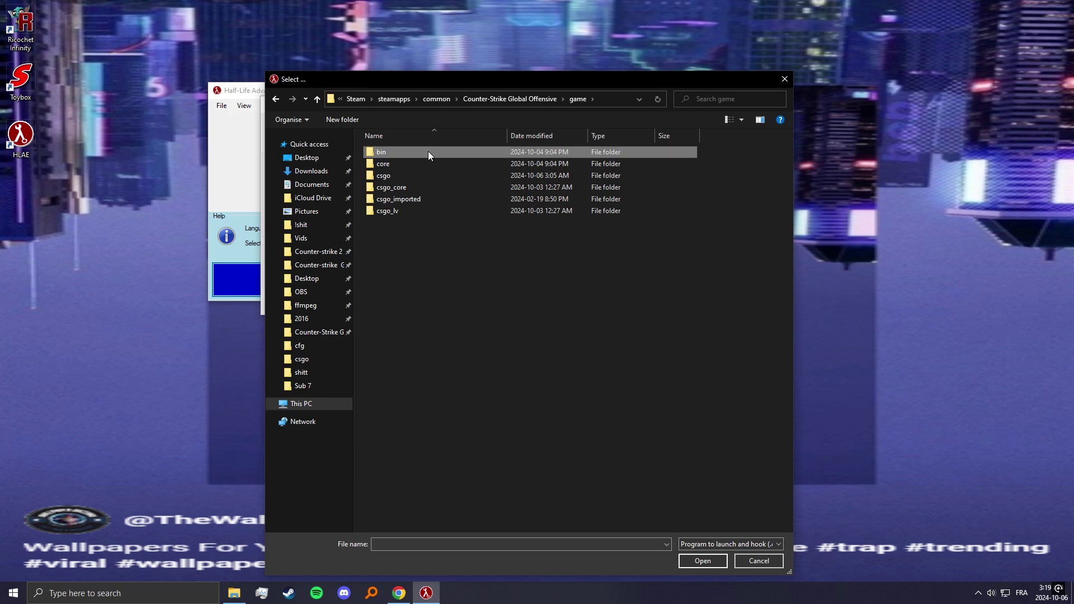
double_click(426, 152)
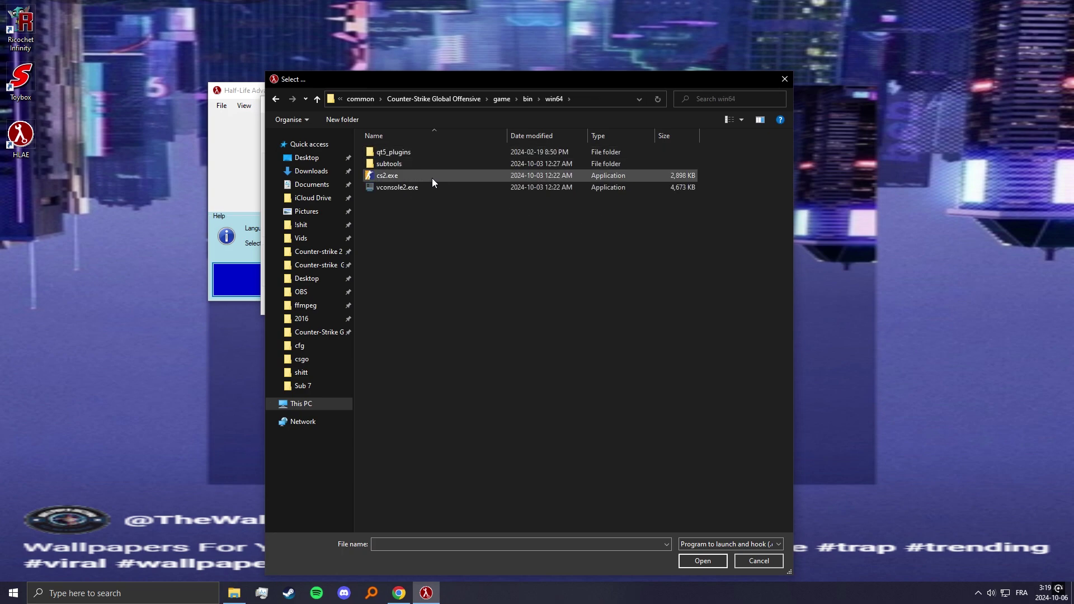
double_click(432, 178)
drag(330, 104, 375, 115)
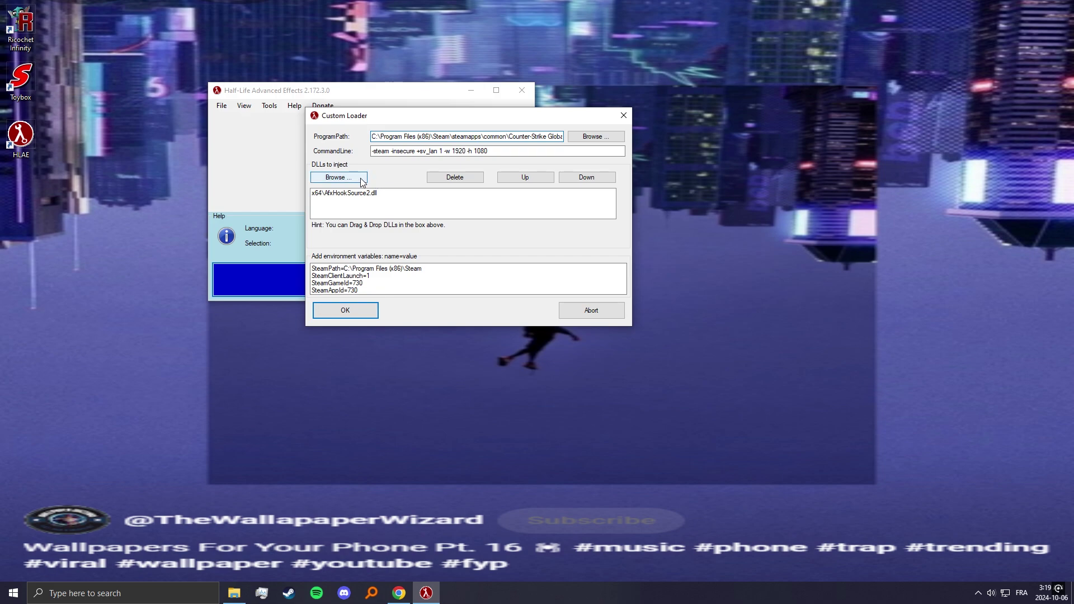
click(429, 193)
- Replace the old inject entry with AfxHookSource2.dll from HLAE's x64 folder
click(448, 177)
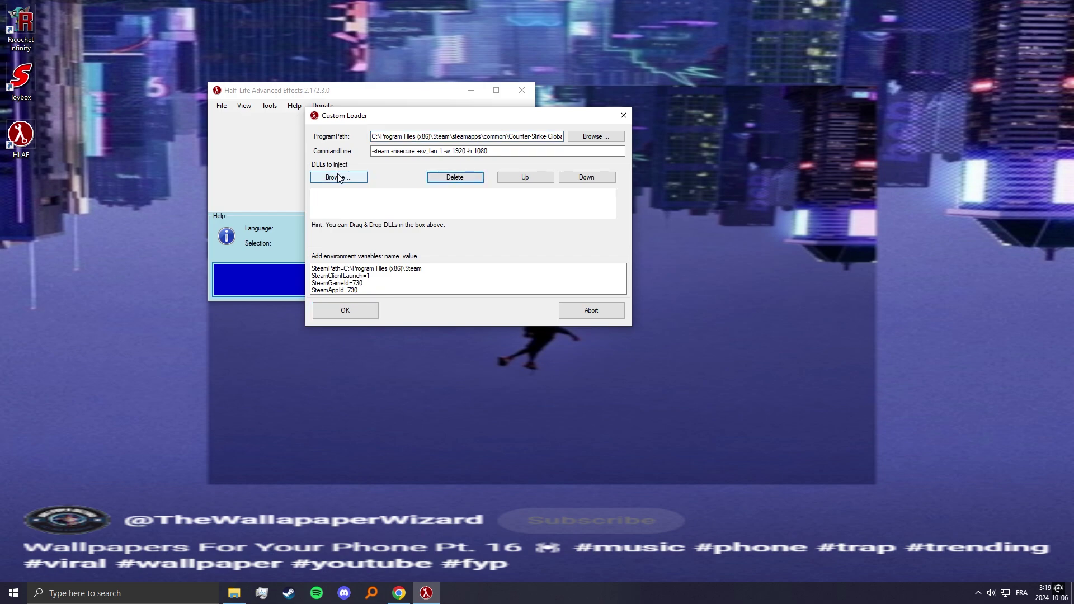
click(339, 178)
drag(556, 85, 703, 46)
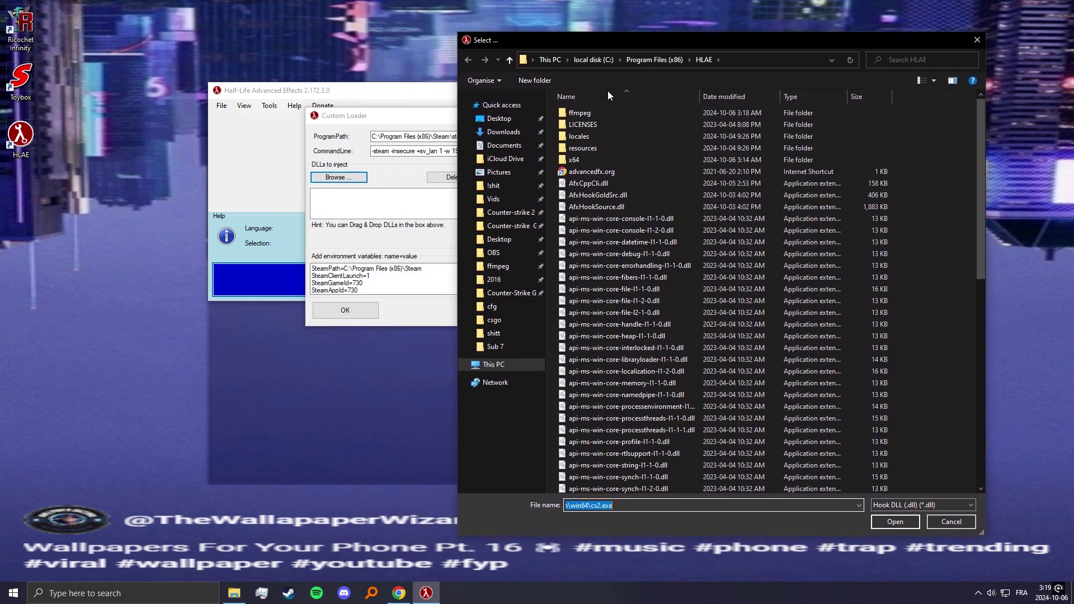
double_click(610, 160)
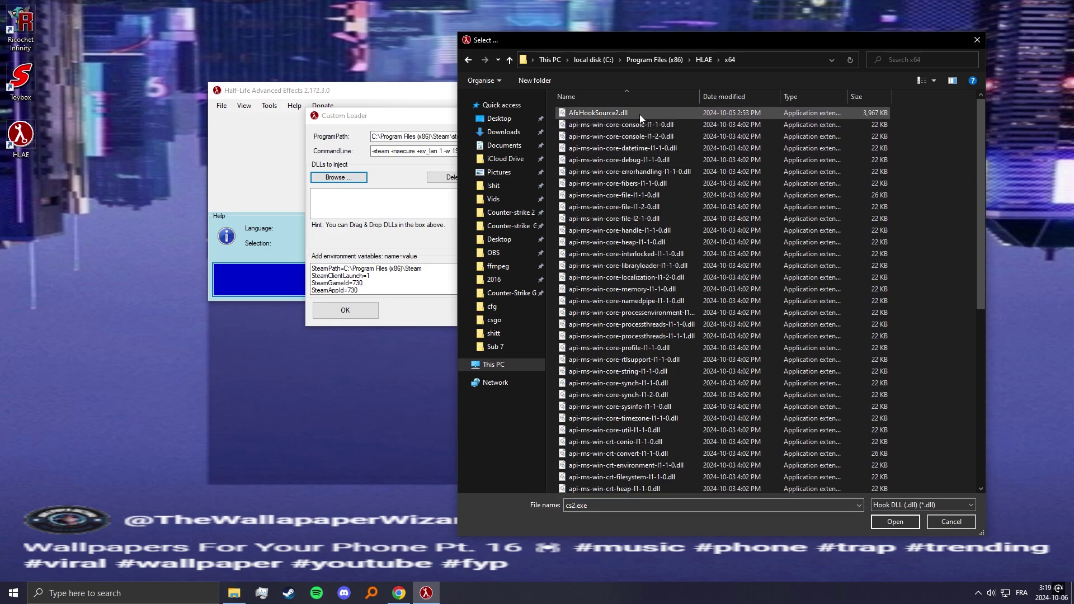
double_click(639, 114)
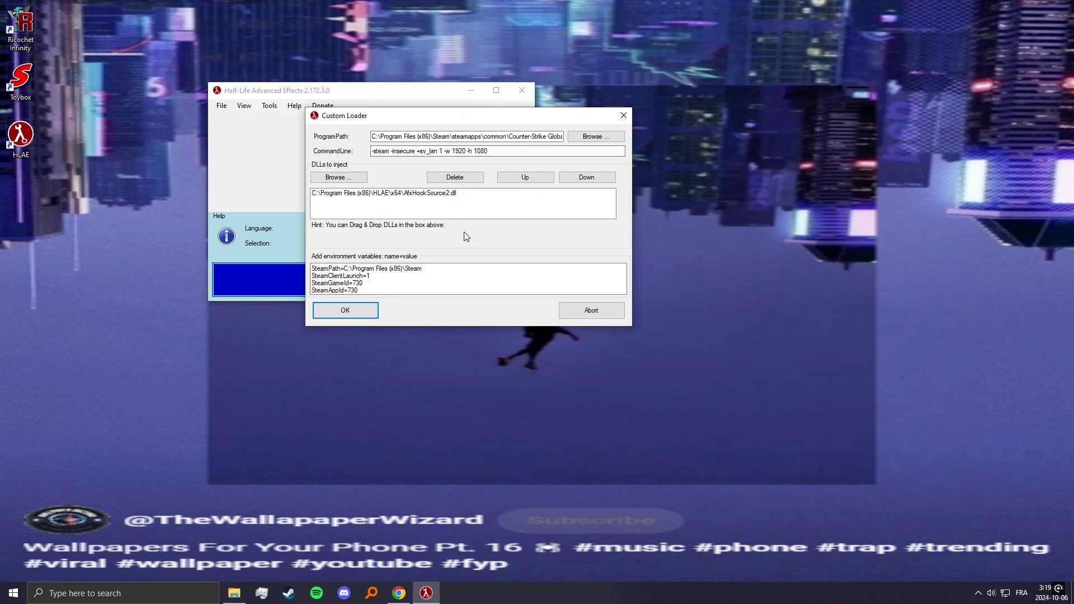
- Review the launch arguments and confirm the loader to launch the game
click(427, 151)
drag(514, 150, 357, 155)
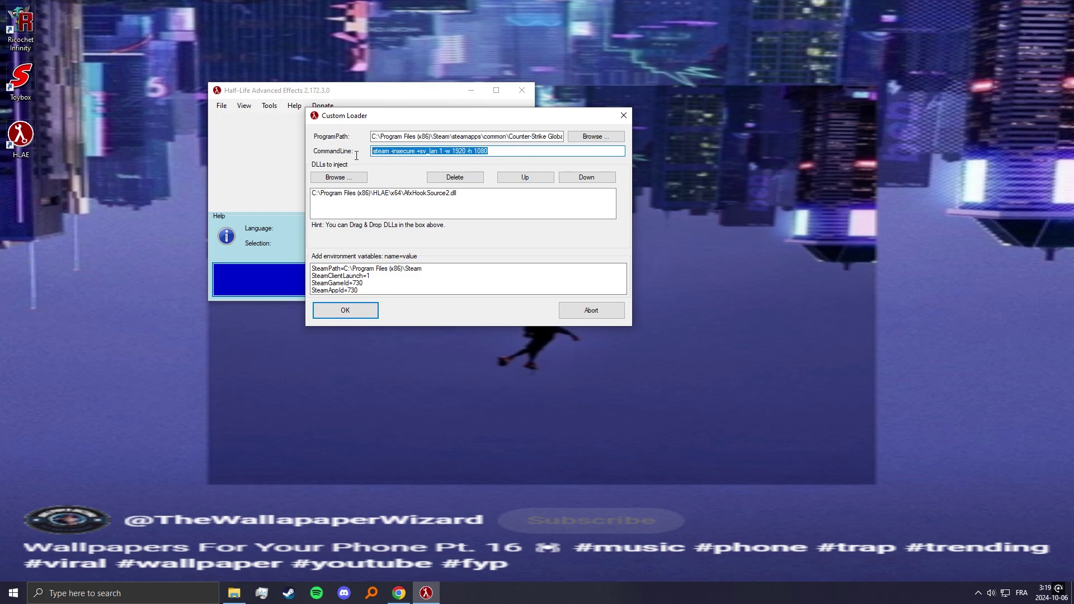
click(504, 152)
key(ctrl+a)
click(497, 151)
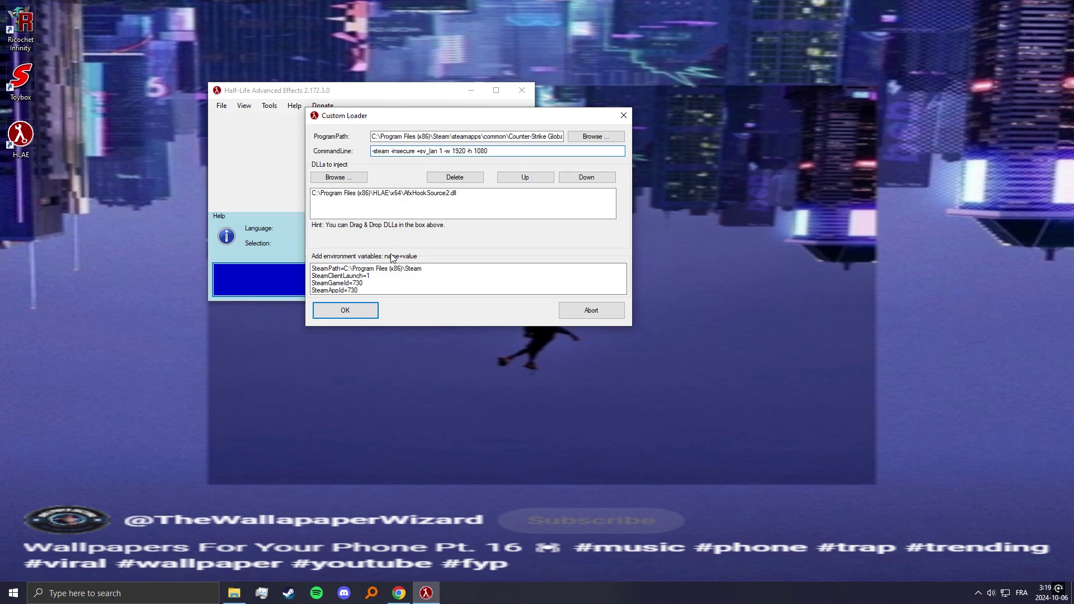
click(361, 312)
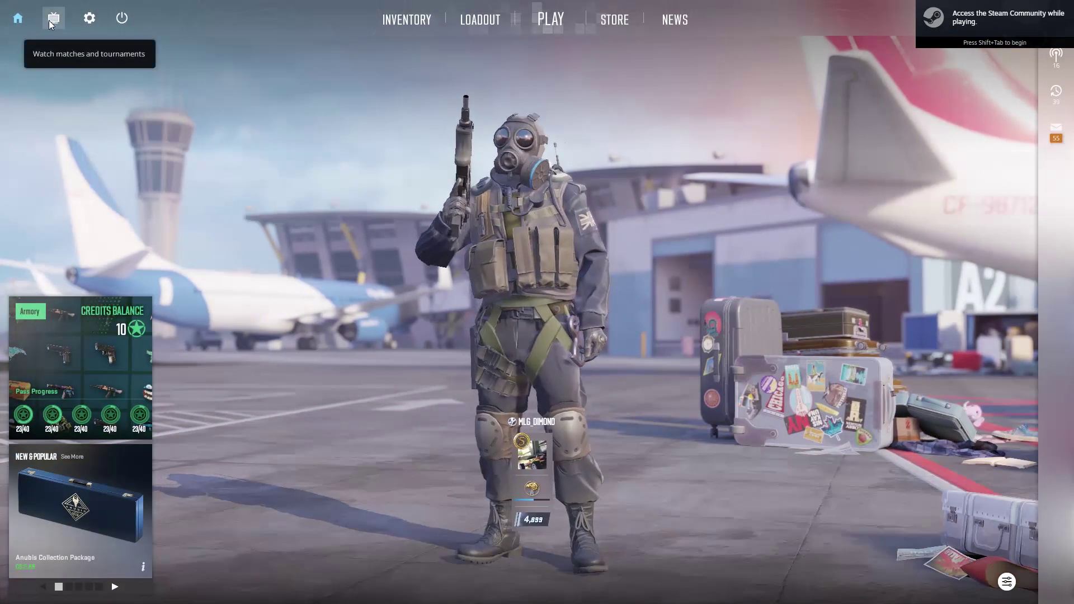
- Select the downloaded Mirage 11-13 demo from 14 May for playback
click(54, 18)
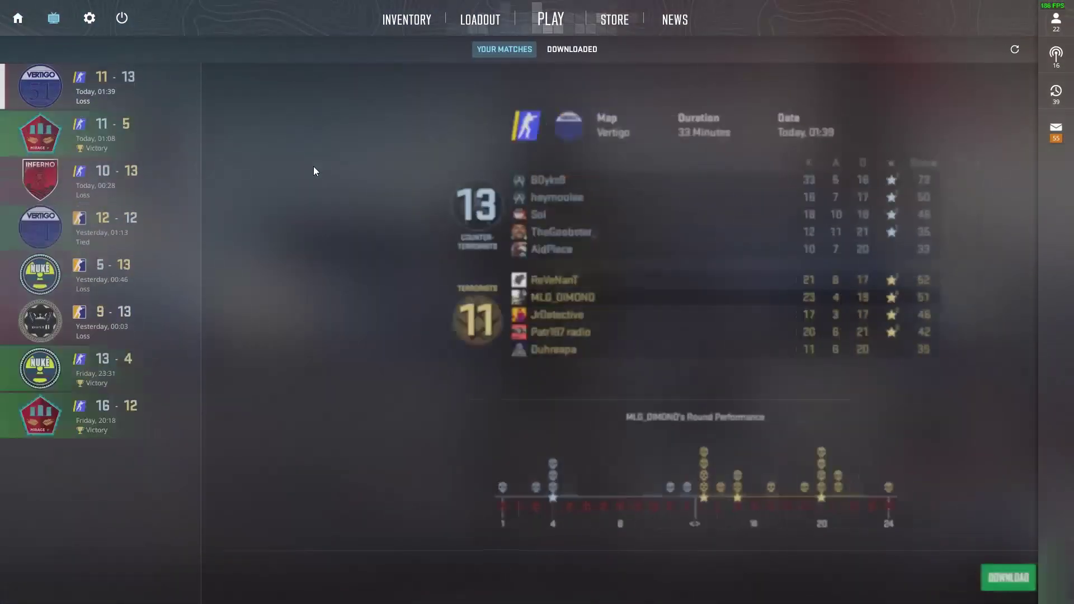
click(571, 50)
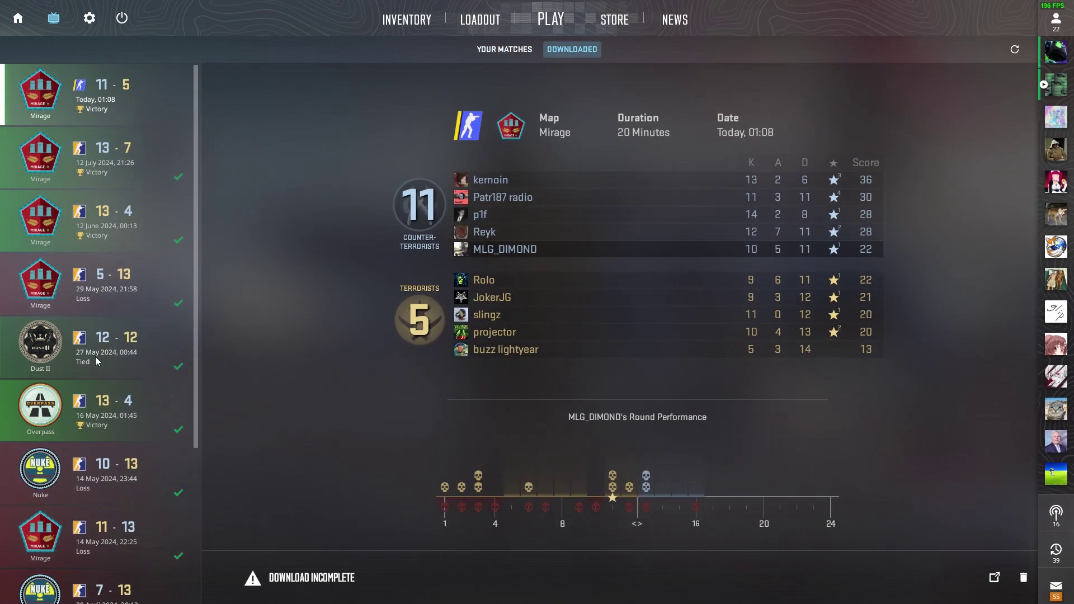
click(96, 461)
click(96, 529)
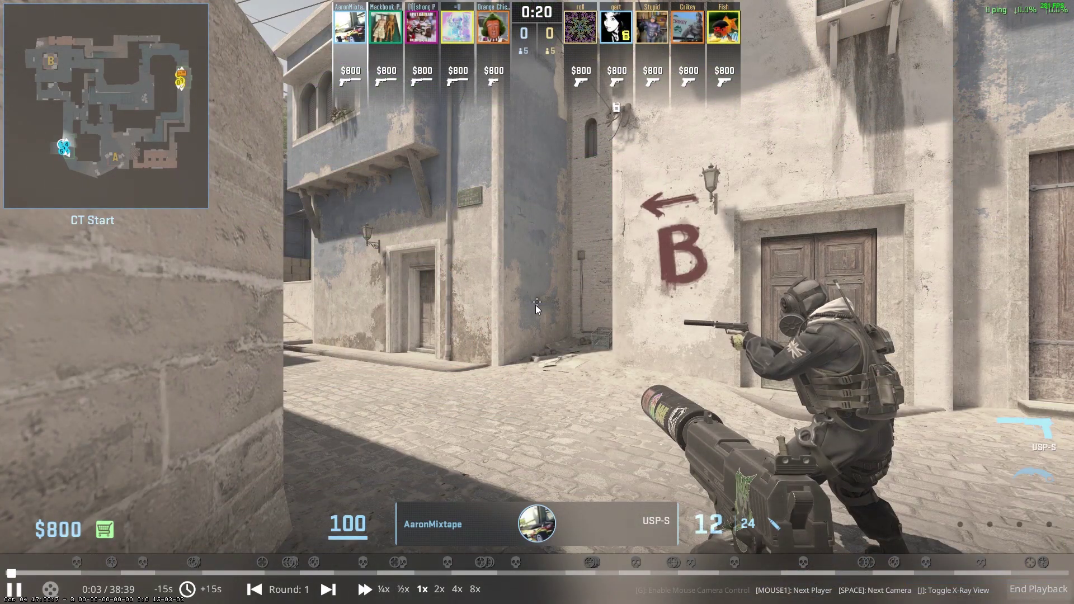
- Load the adam config with exec adam in the console
key(grave)
text(exec adam)
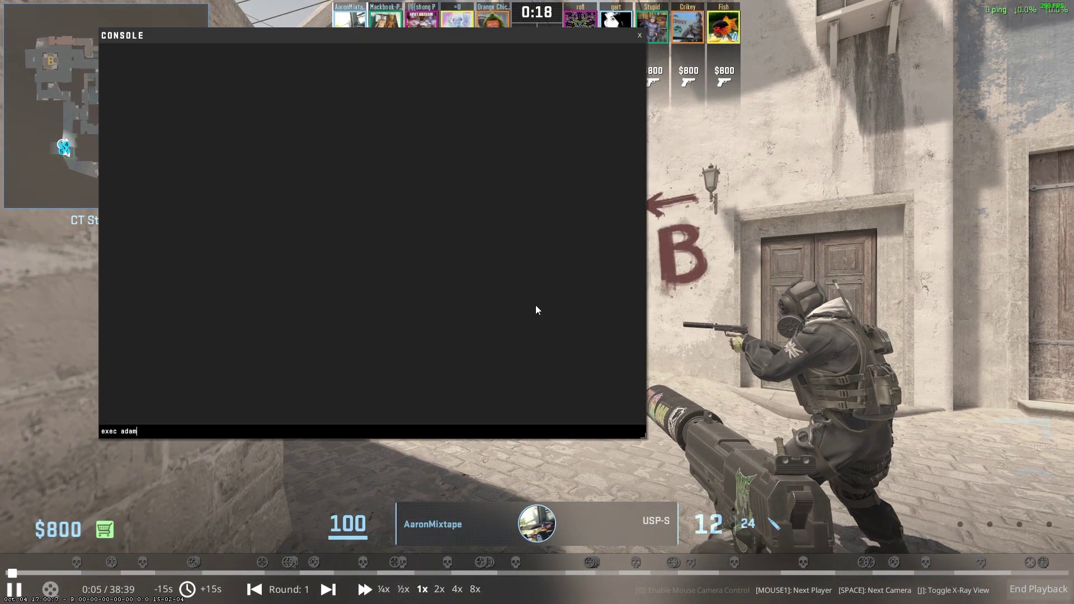
key(Return)
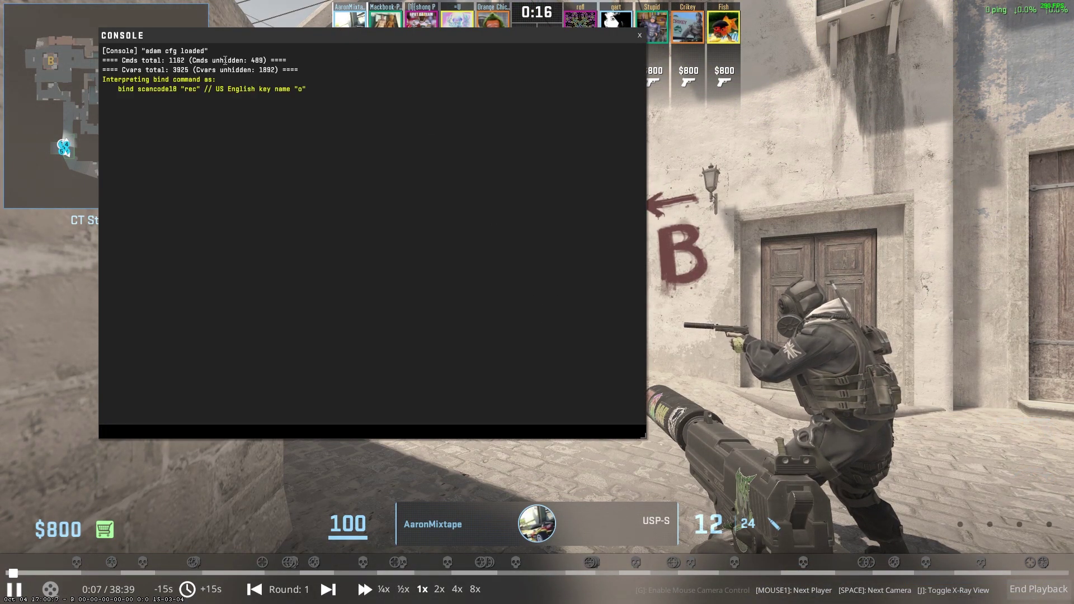
drag(208, 51, 135, 48)
click(356, 109)
key(grave)
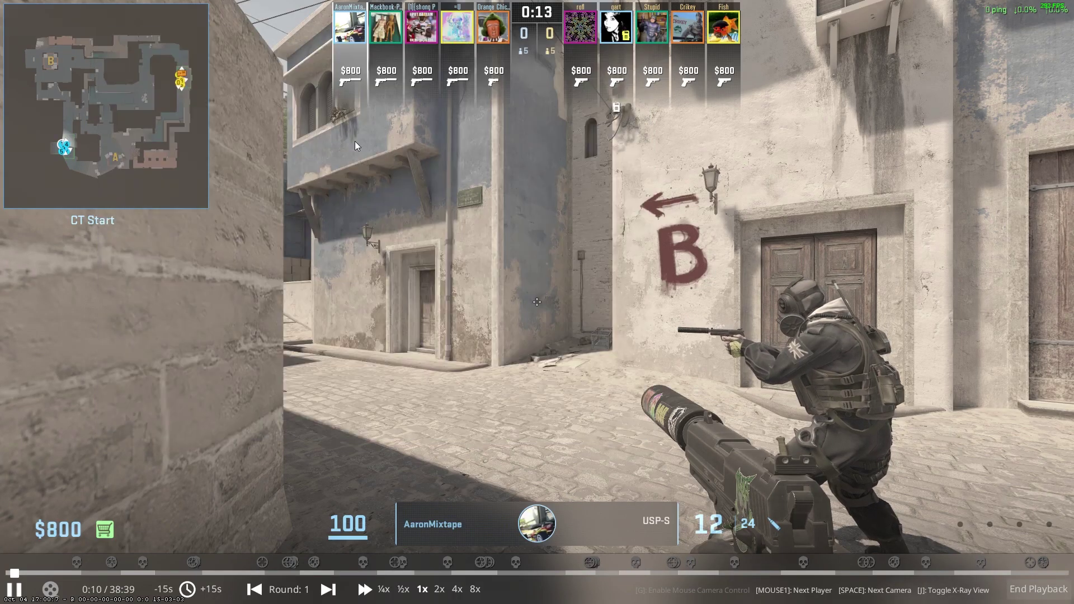
- Jump the demo to round 11, pause, and list the config's commands
click(476, 573)
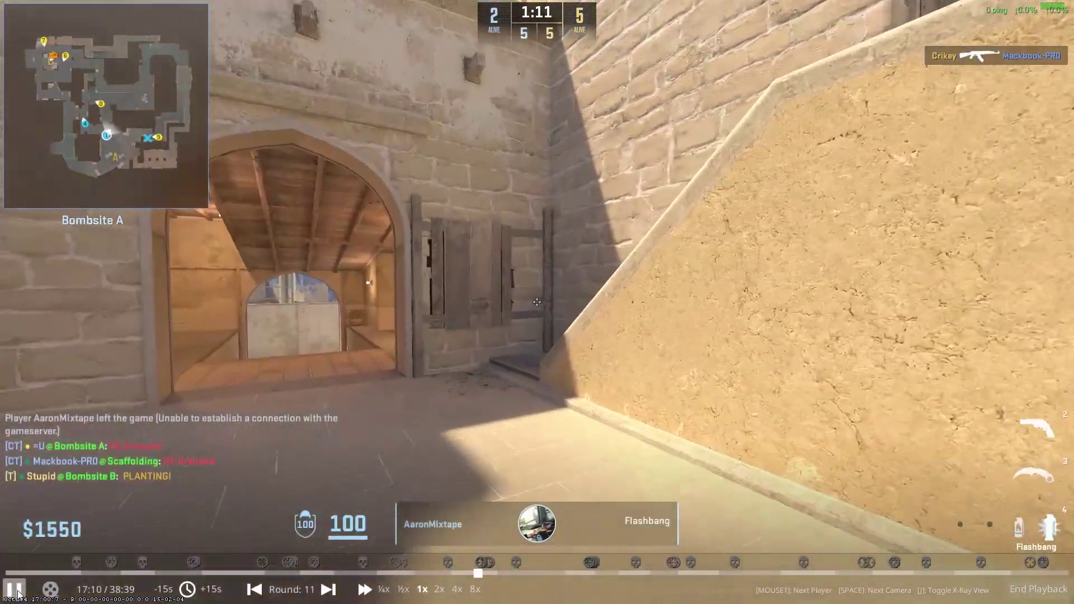
click(13, 589)
key(grave)
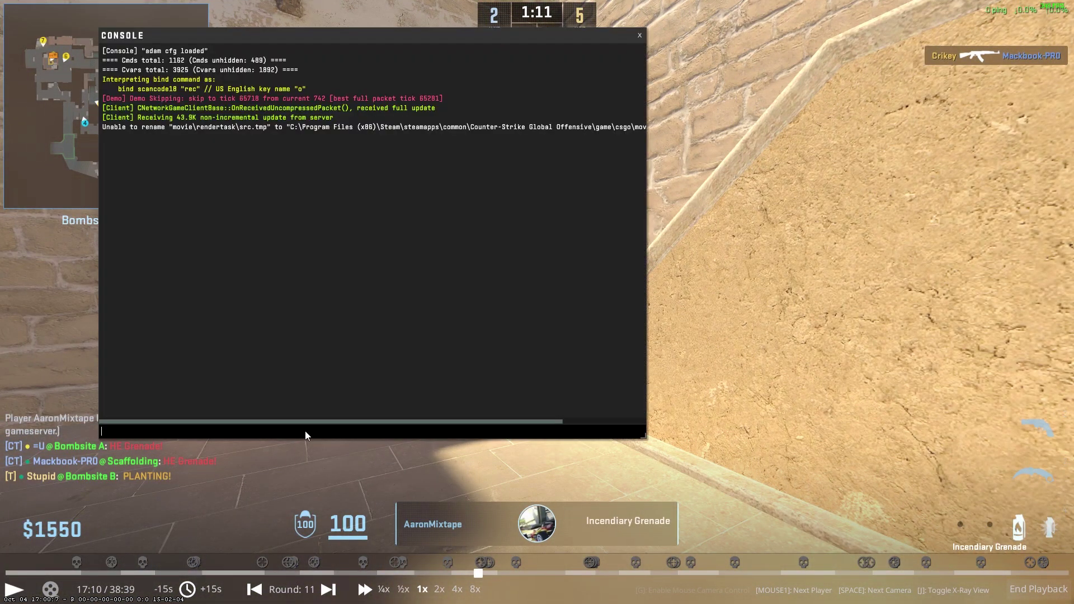
text(commands)
key(Return)
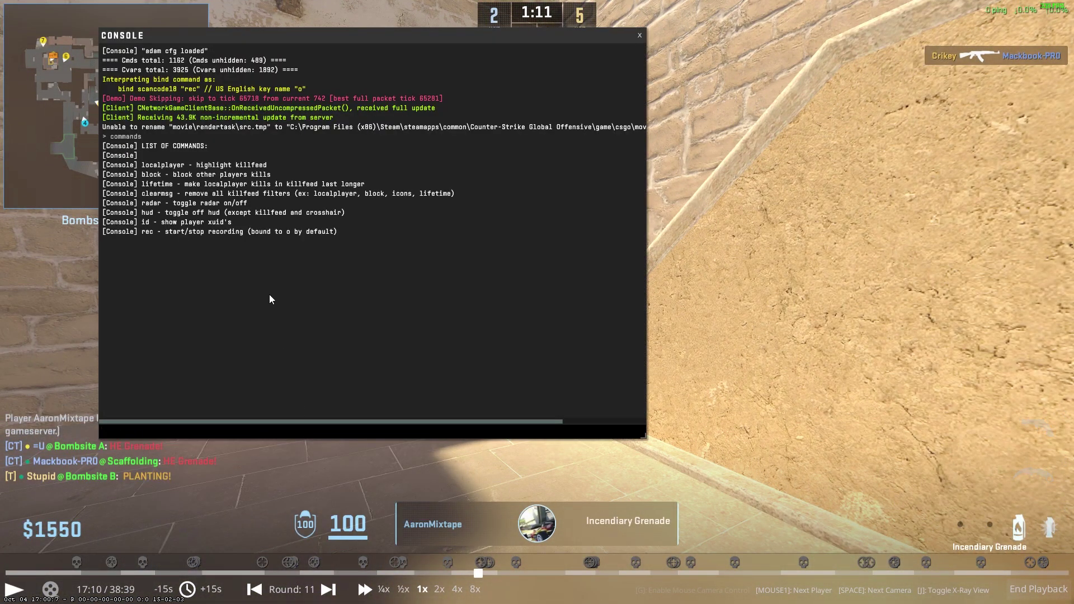
drag(278, 164, 150, 165)
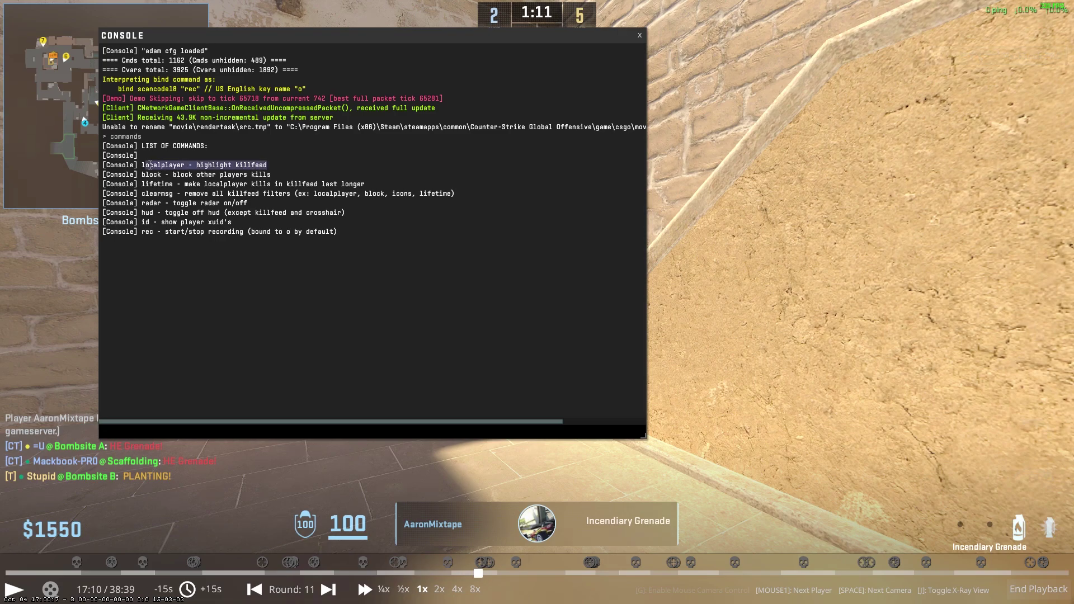
click(305, 176)
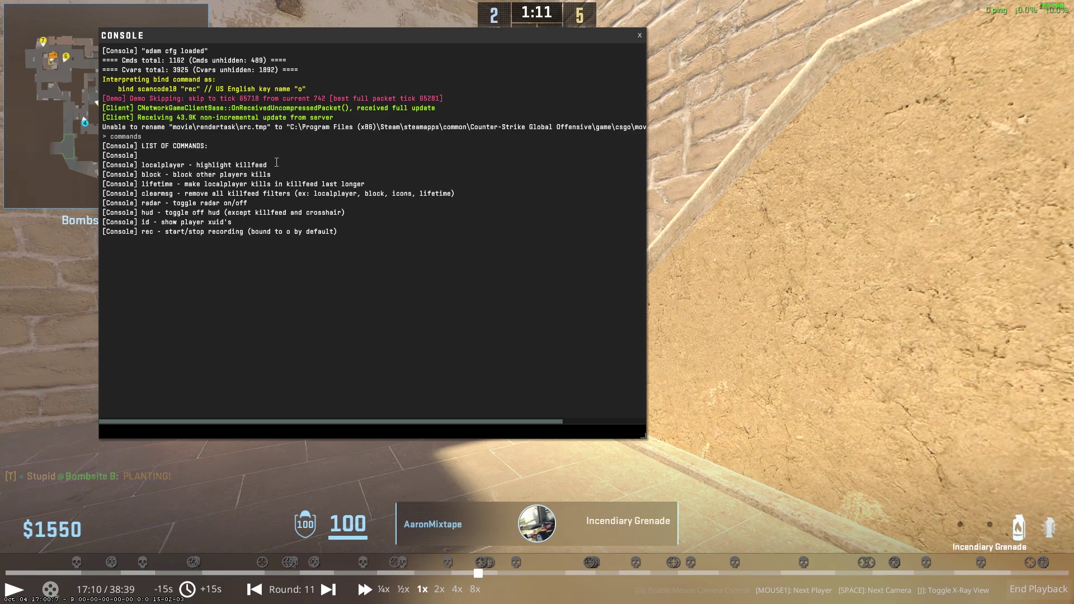
drag(267, 164, 145, 165)
click(305, 153)
- Run block and lifetime in the console, then briefly resume and pause the demo
click(231, 435)
text(block)
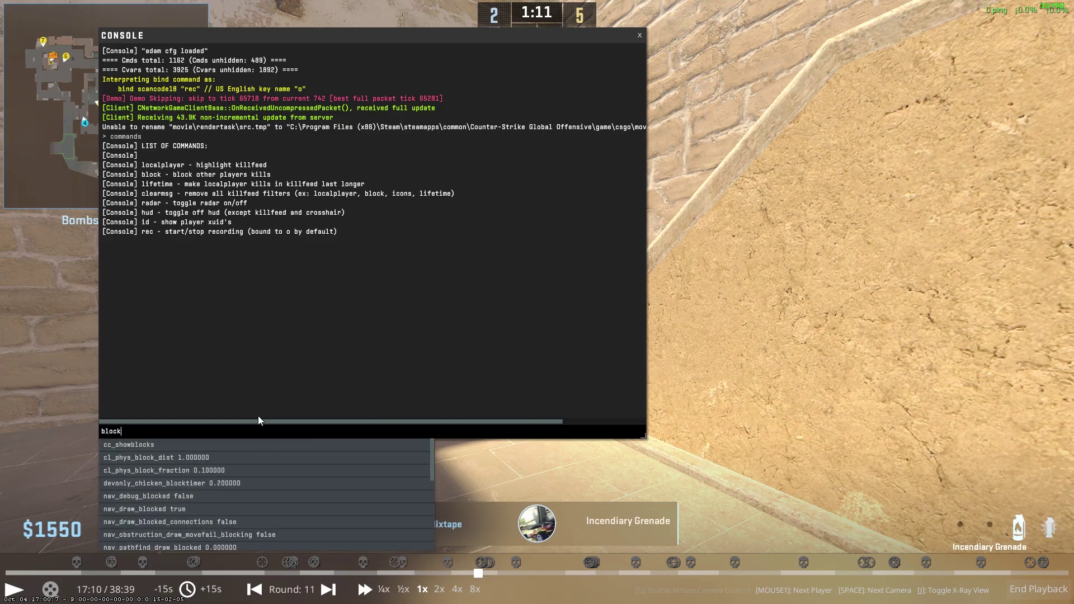
key(Return)
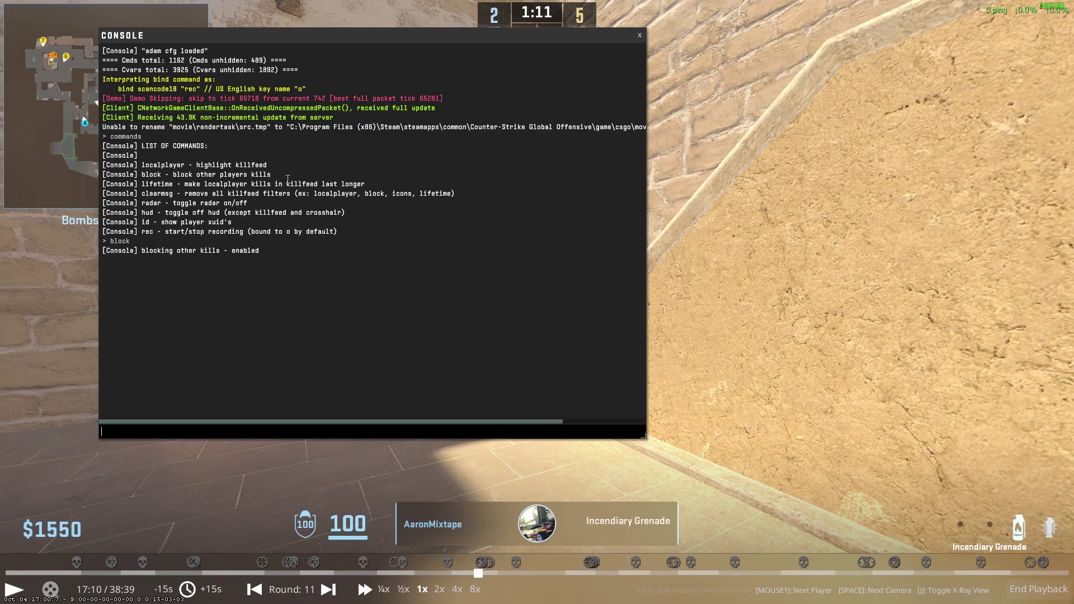
text(lifetime)
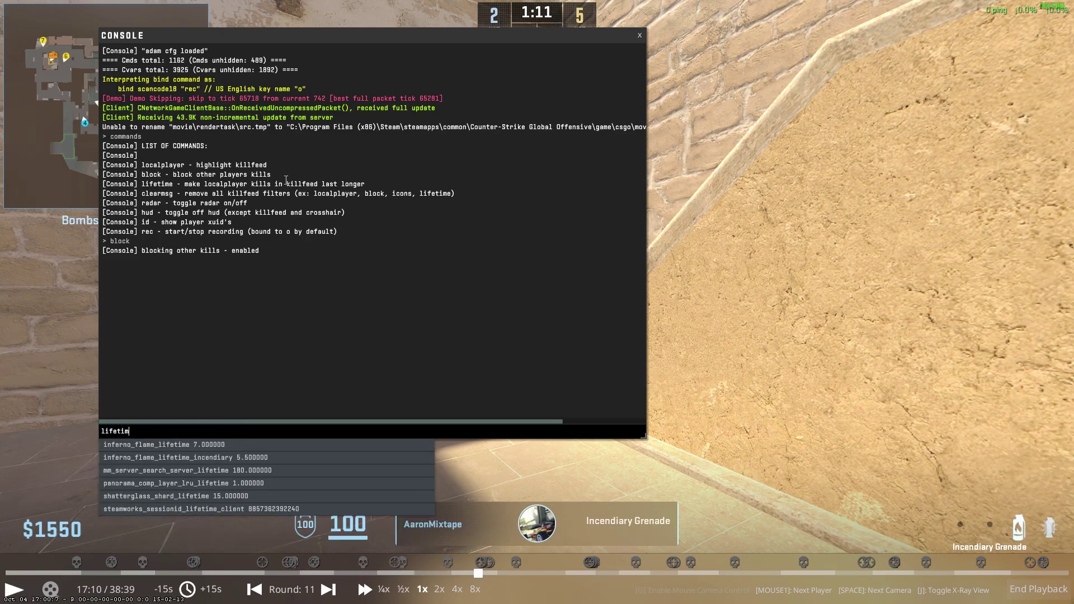
key(Return)
key(grave)
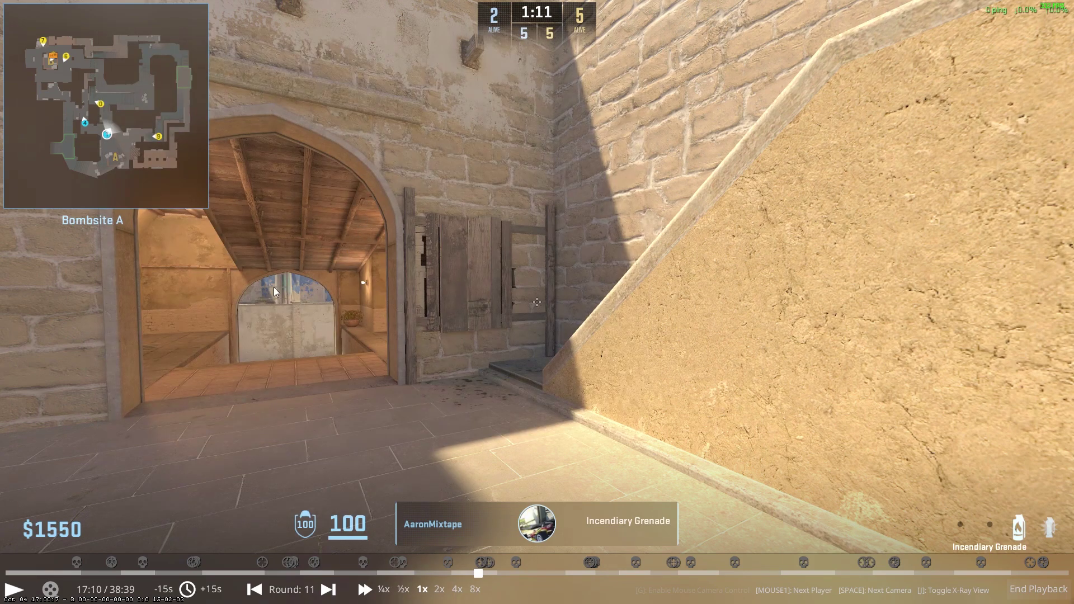
click(21, 593)
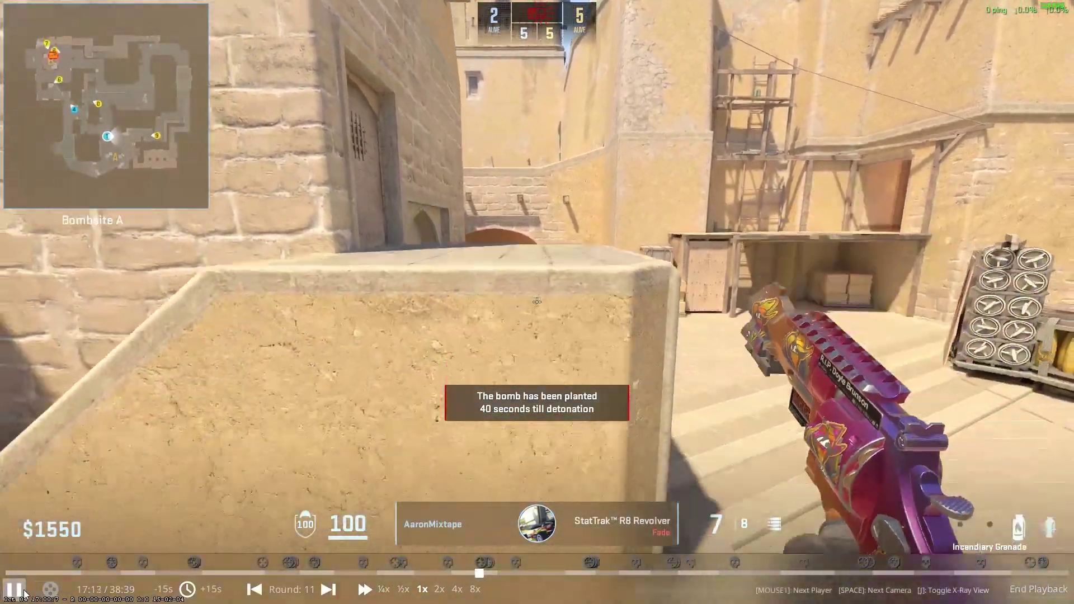
click(16, 590)
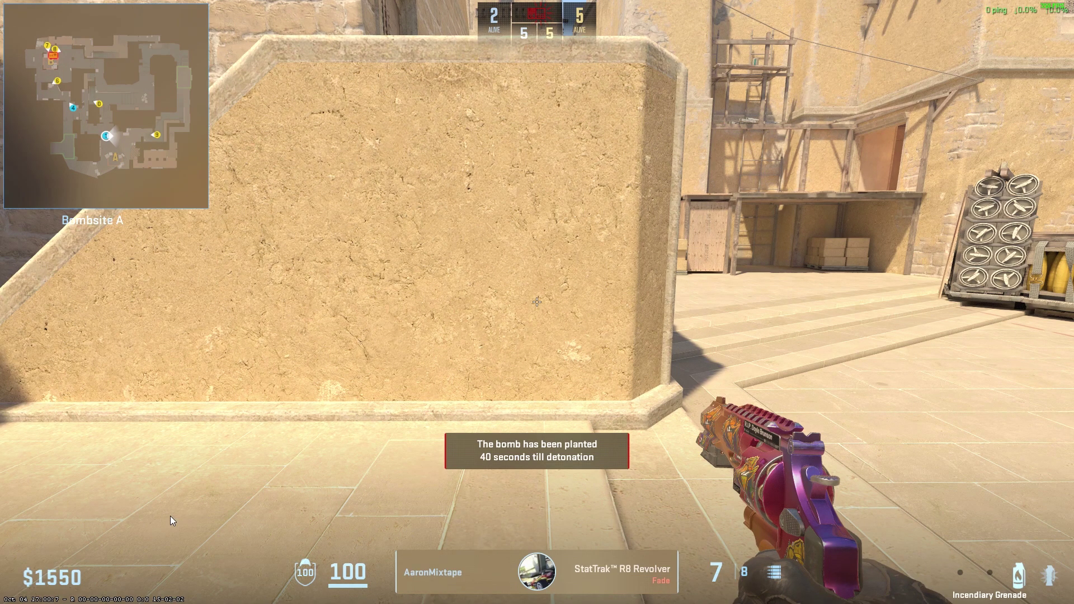
- Let the demo play on to the Bombsite B bomb defuse
mouse_move(14, 590)
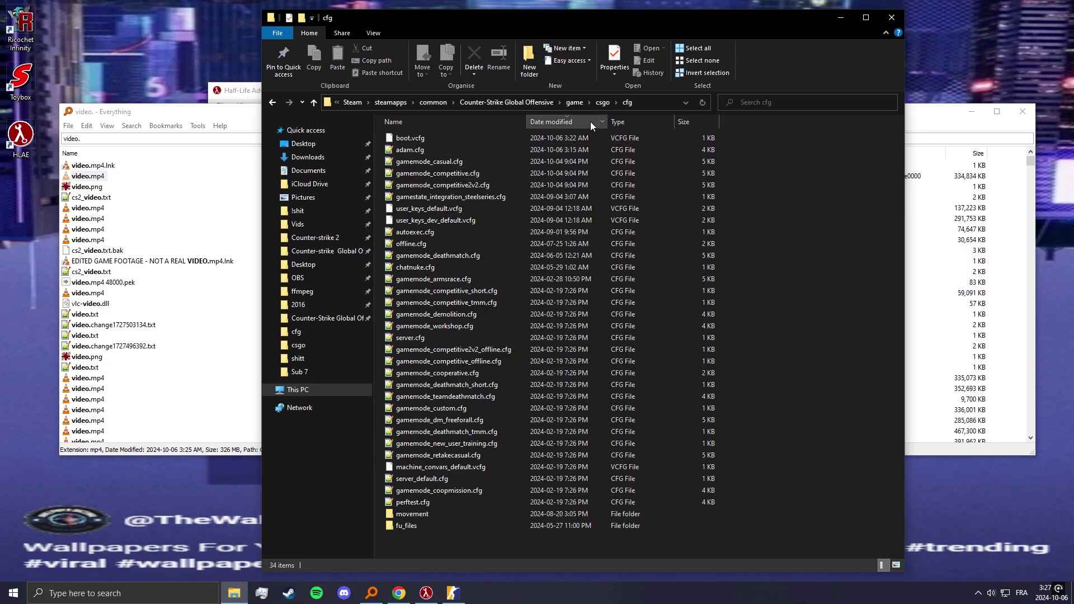
- Browse to game\bin\win64\untitled_rec\take0000 and play the recorded video.mp4
click(524, 102)
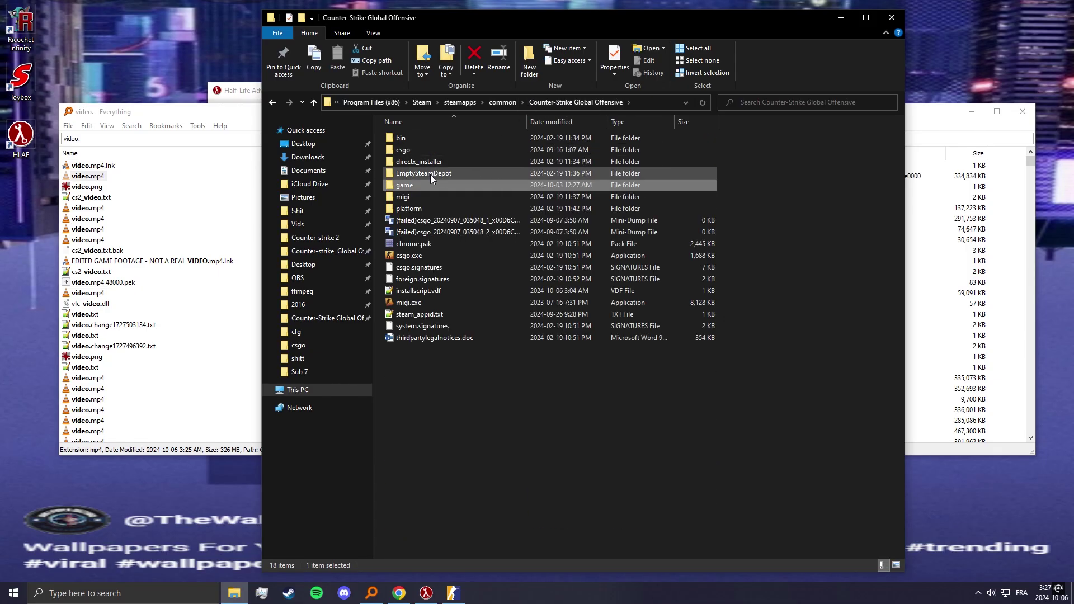
double_click(421, 187)
double_click(454, 137)
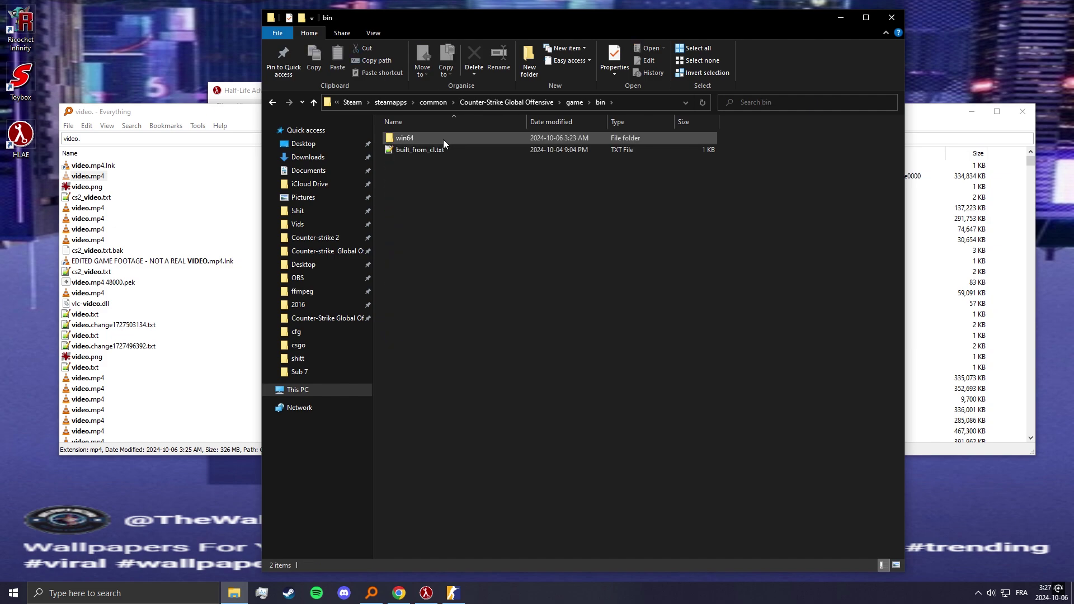
double_click(443, 139)
double_click(452, 163)
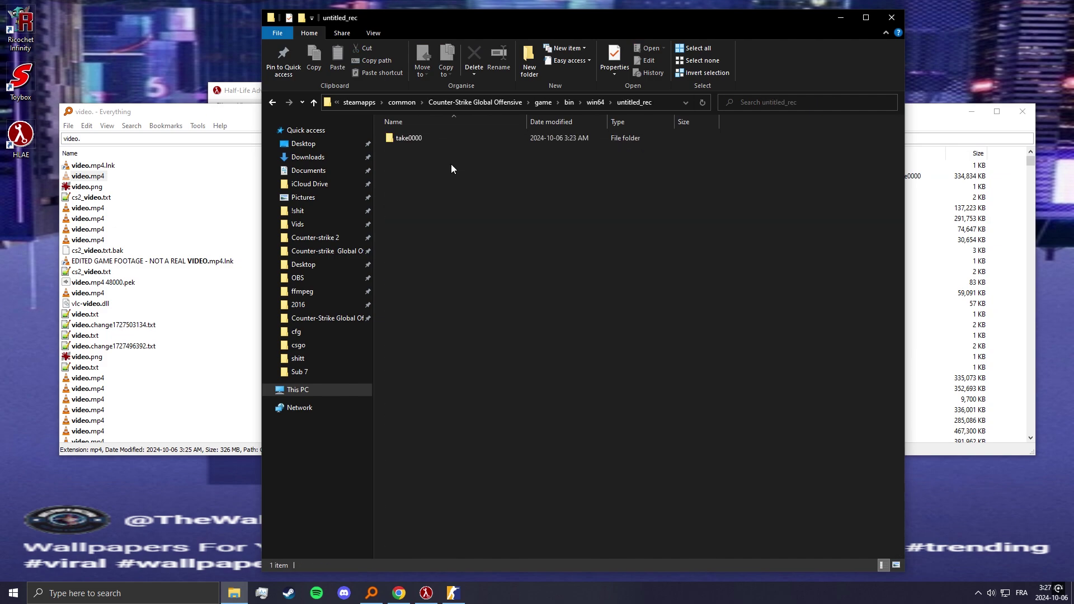
double_click(448, 140)
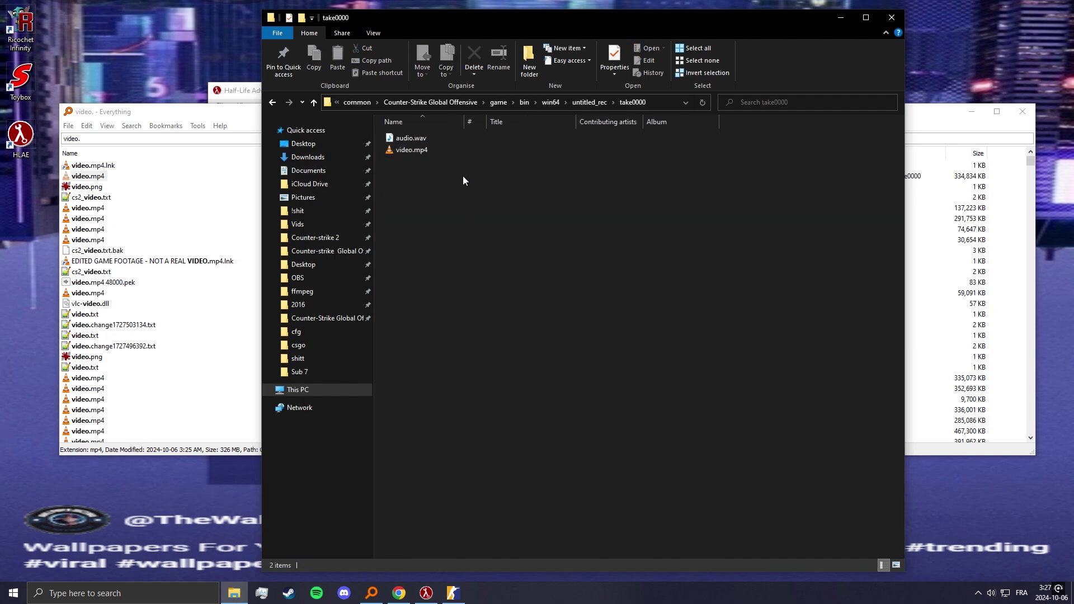
double_click(462, 149)
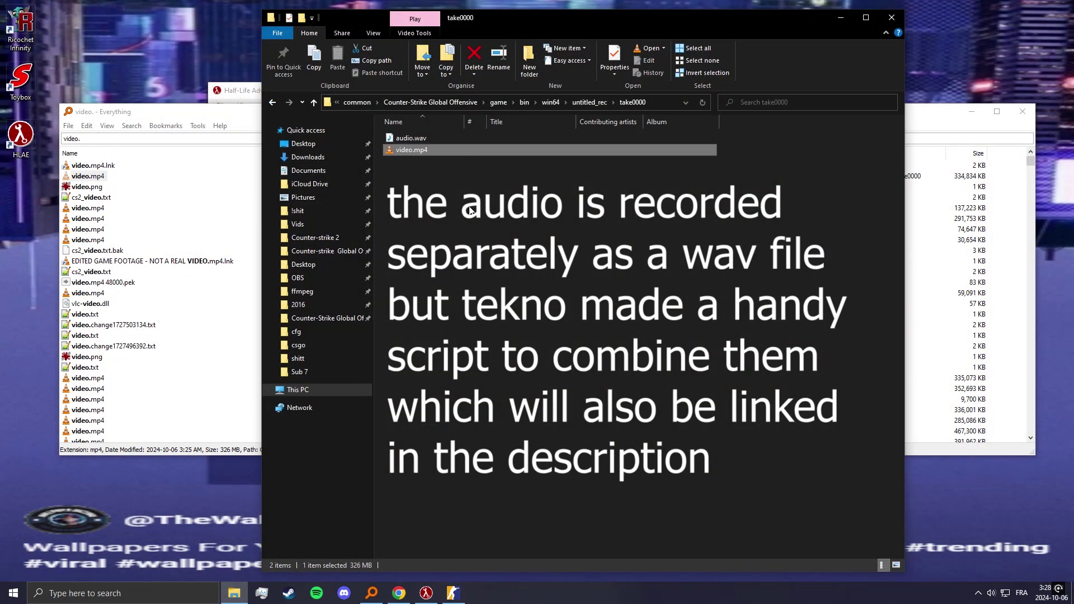
click(563, 233)
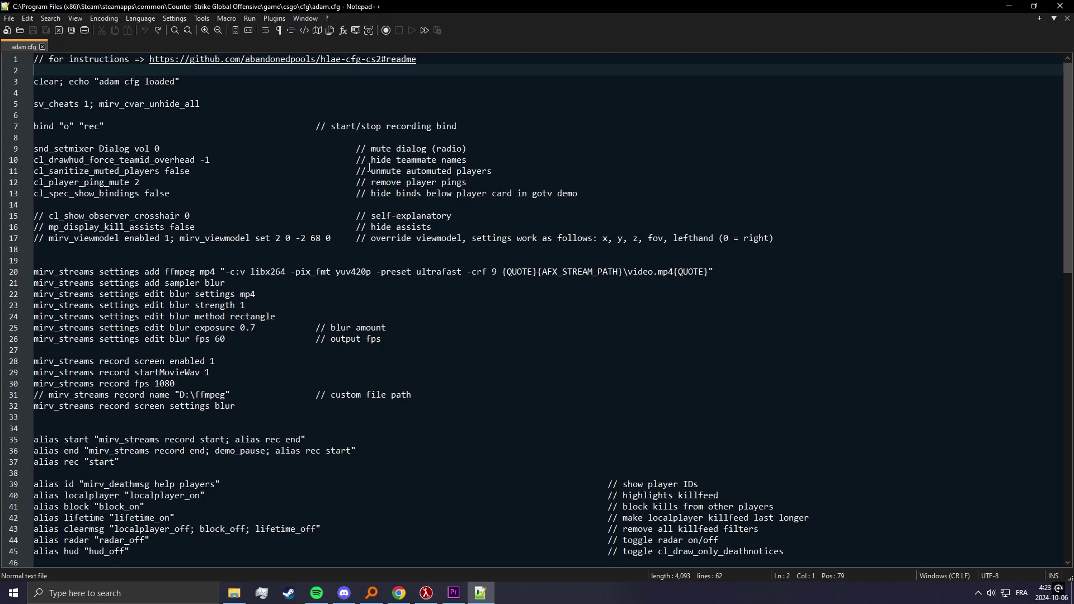
- Remove the // before cl_show_observer_crosshair 0 on line 15
drag(72, 127, 65, 129)
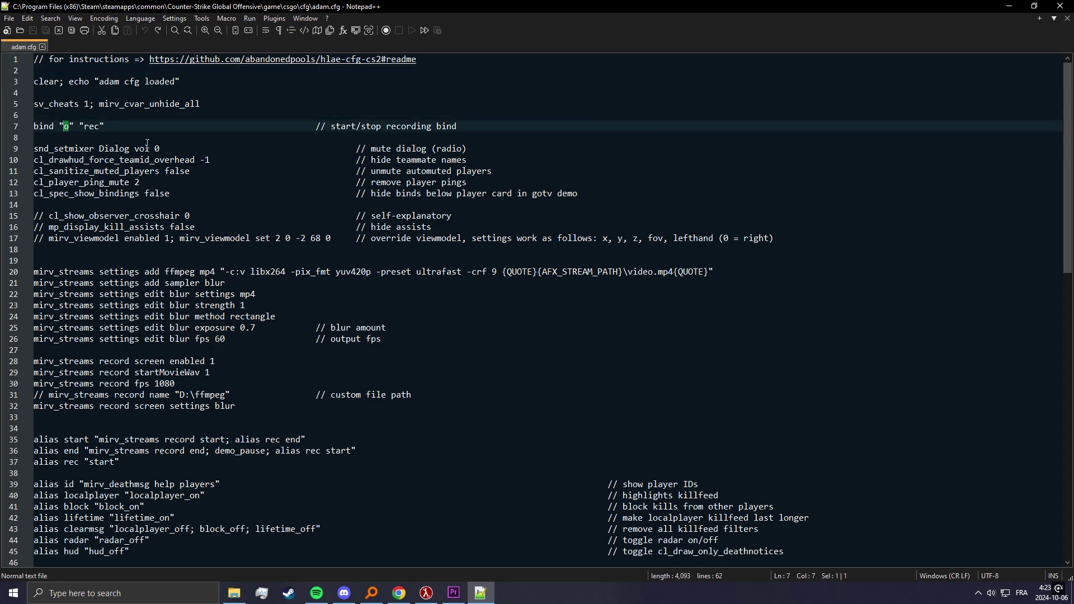
drag(51, 217, 32, 216)
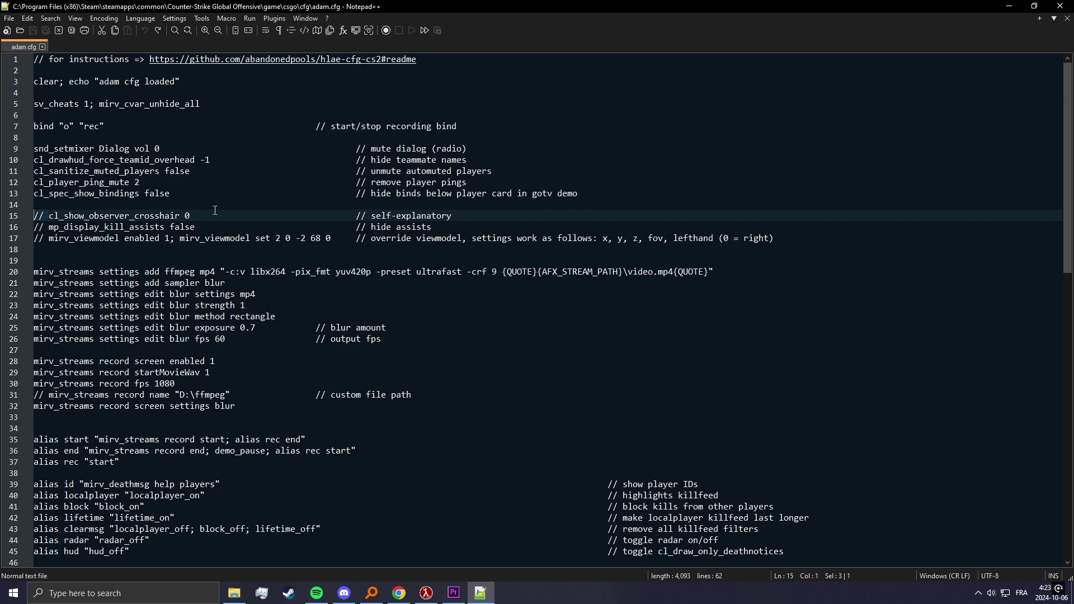
key(Delete)
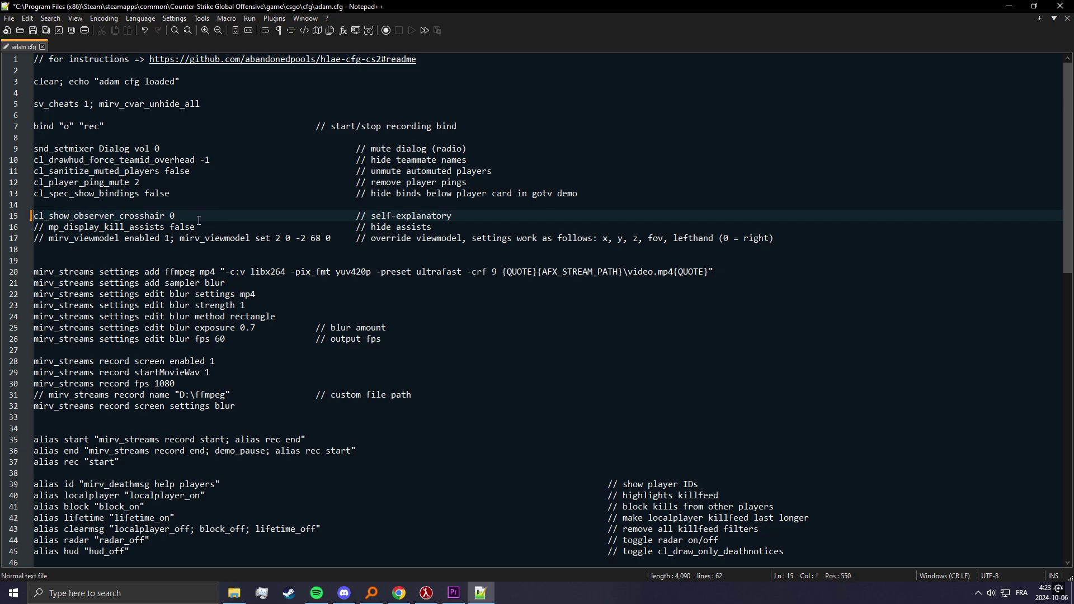
- Uncomment mp_display_kill_assists false on line 16
click(132, 227)
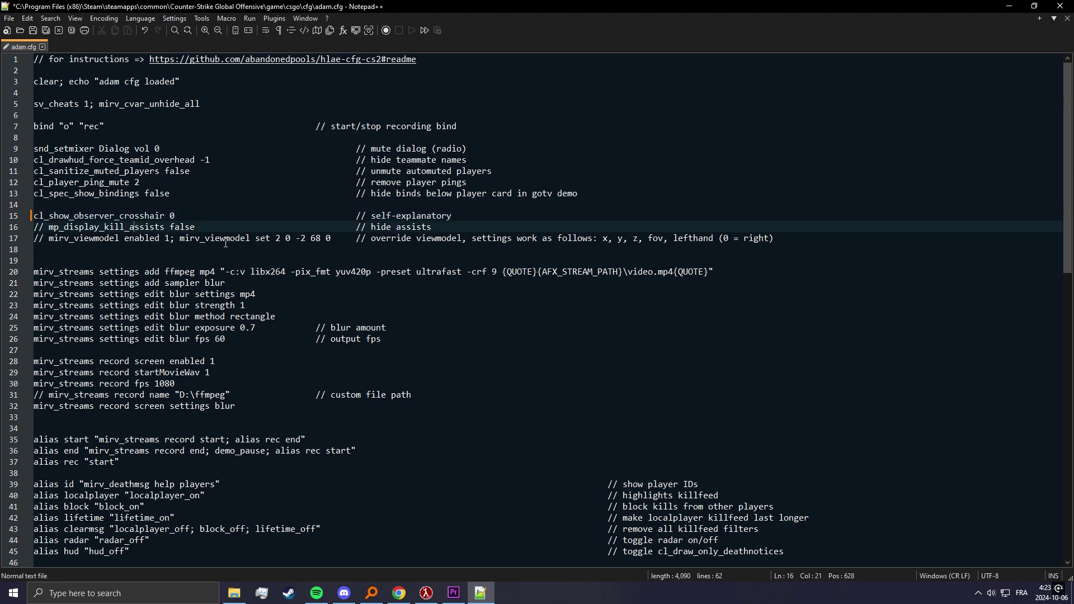
click(50, 227)
key(BackSpace)
key(BackSpace)
key(BackSpace)
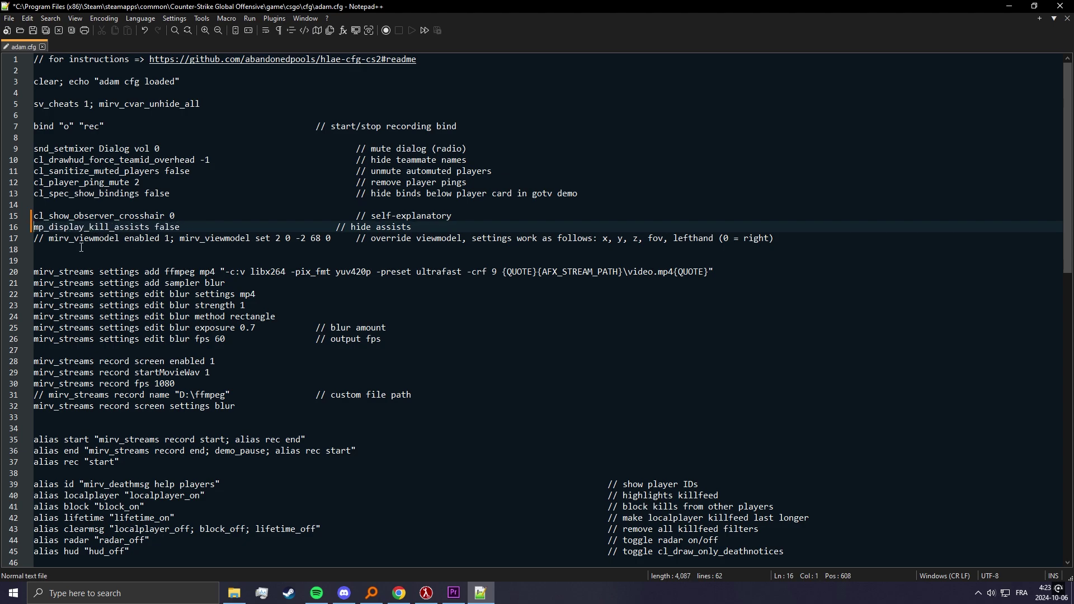
key(Down)
key(Right)
key(Right)
key(Right)
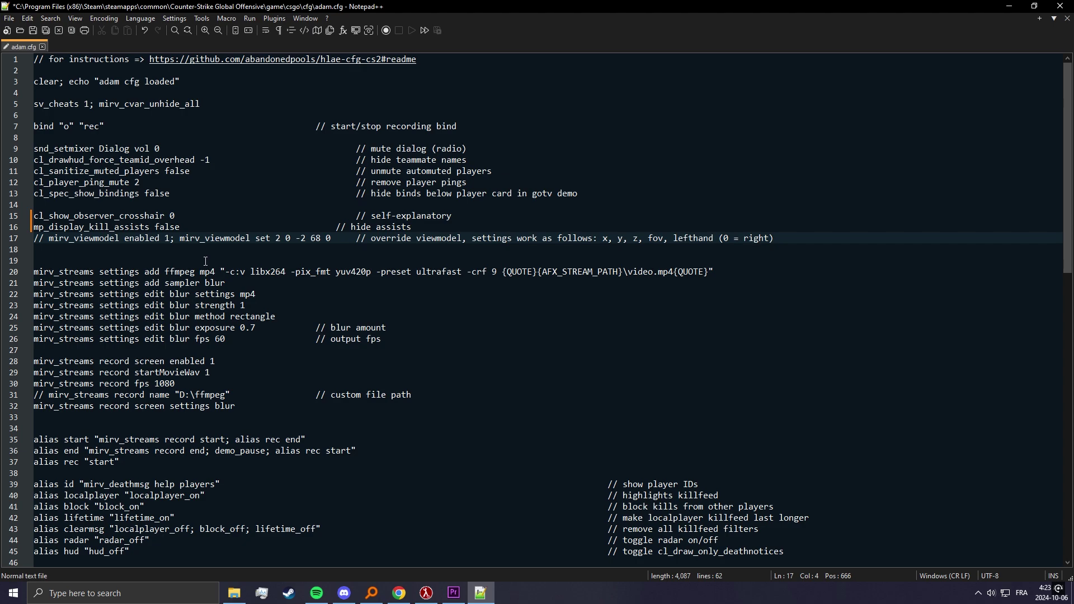
click(275, 238)
double_click(329, 238)
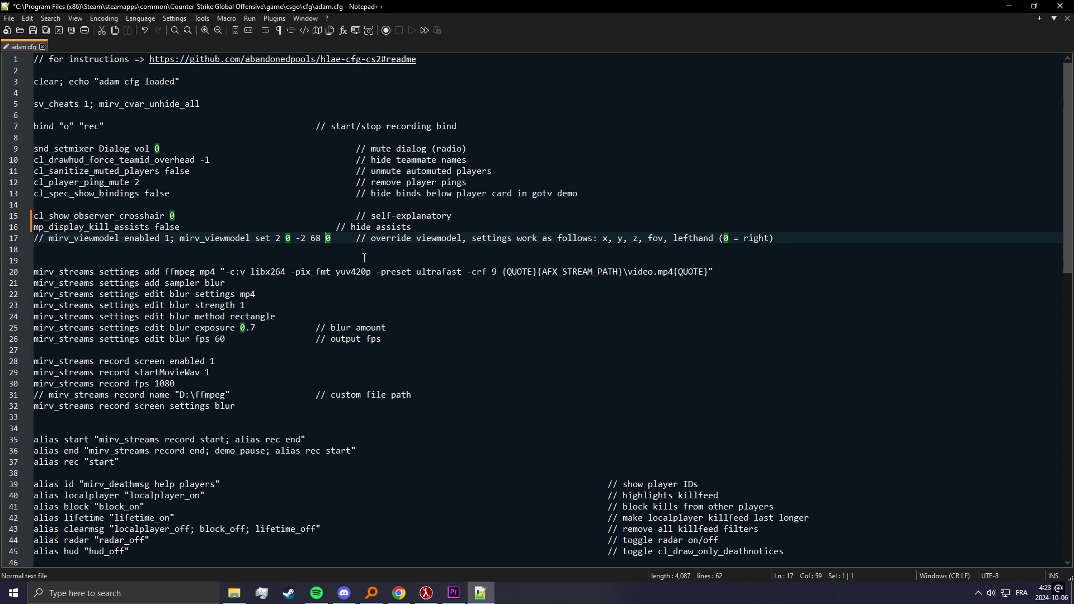
key(Right)
double_click(494, 273)
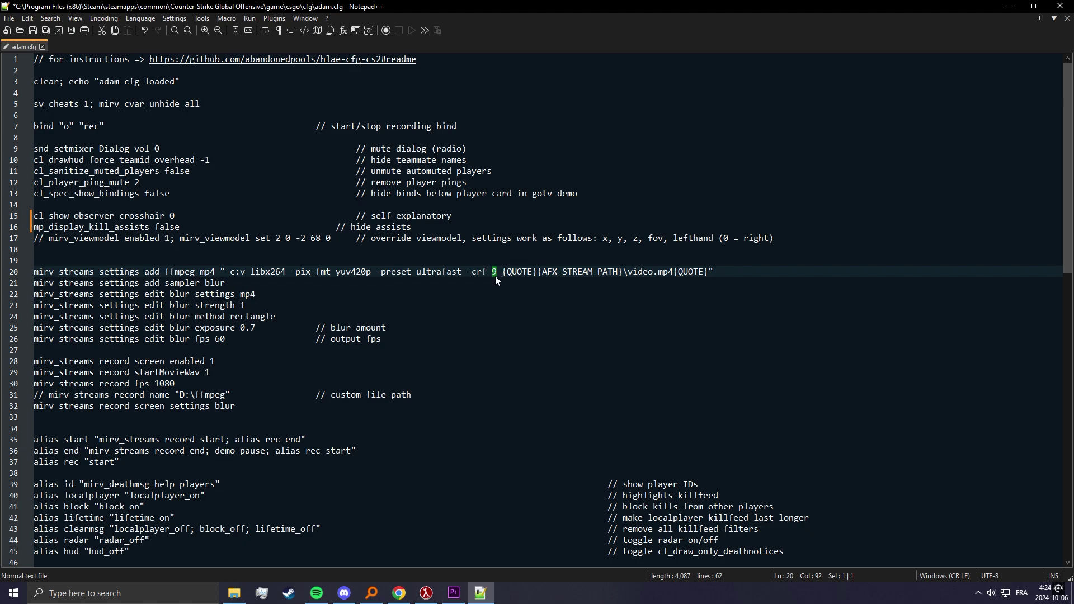
click(497, 277)
drag(256, 330, 242, 331)
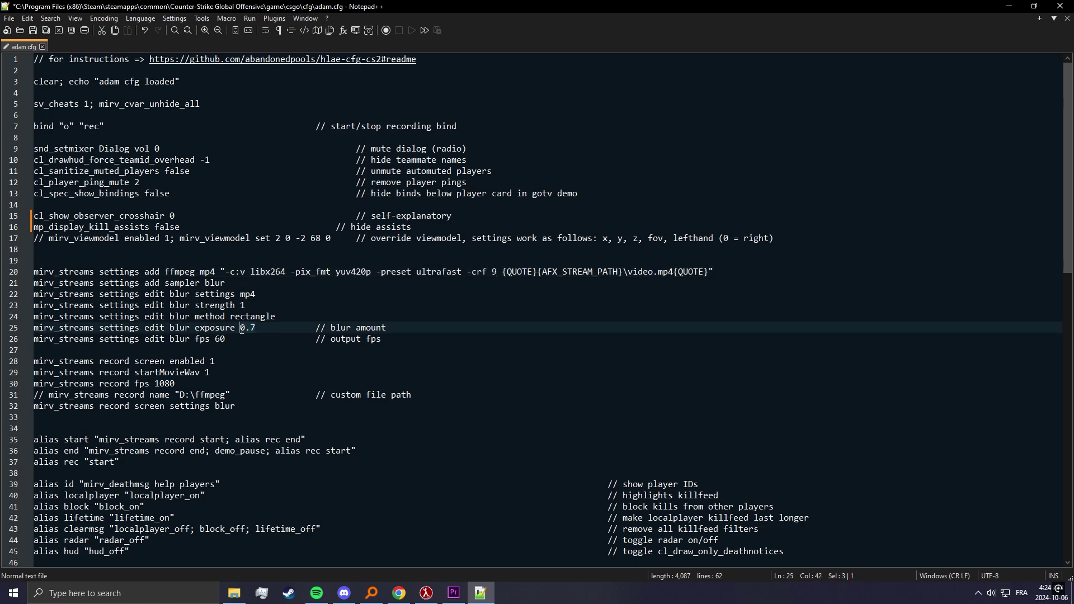
click(257, 328)
click(375, 316)
double_click(220, 338)
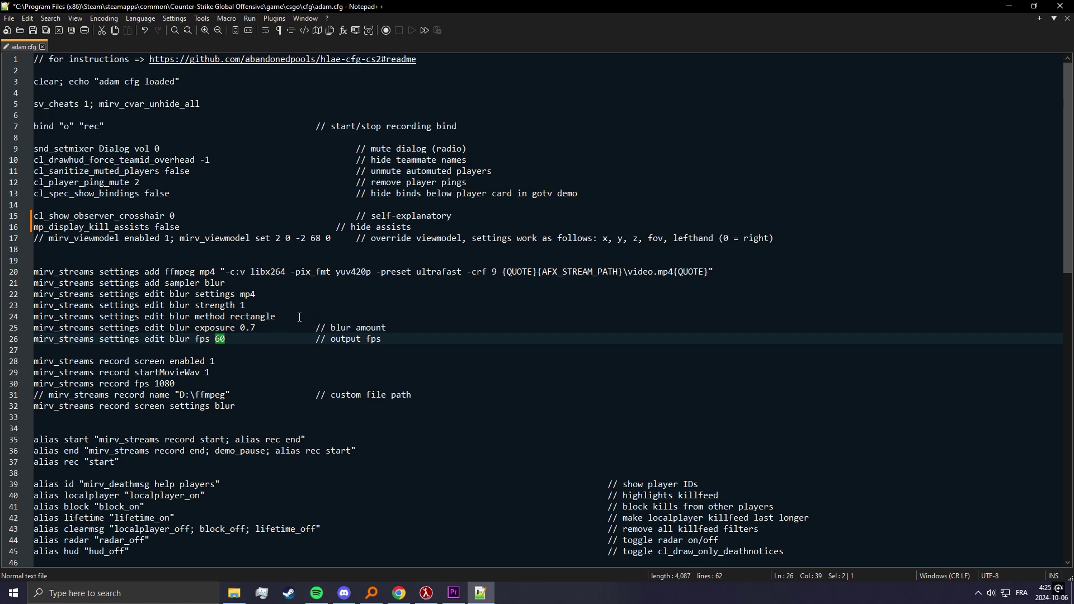
click(299, 317)
- Change the blur fps on line 26 from 60 to 120
click(220, 339)
key(BackSpace)
text(12)
- Replace the blur exposure 0.7 with 1.4 on line 25
drag(257, 328, 240, 328)
text(1)
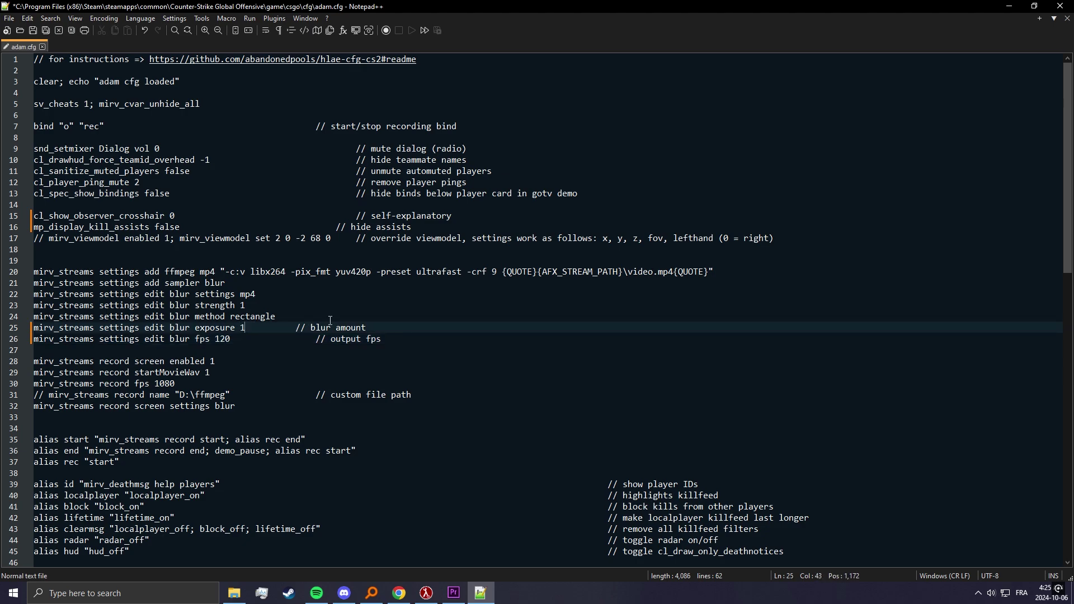
text(.4)
mouse_move(474, 325)
mouse_down()
mouse_move(562, 331)
mouse_move(480, 365)
mouse_move(758, 351)
mouse_up()
drag(256, 328, 241, 329)
click(183, 385)
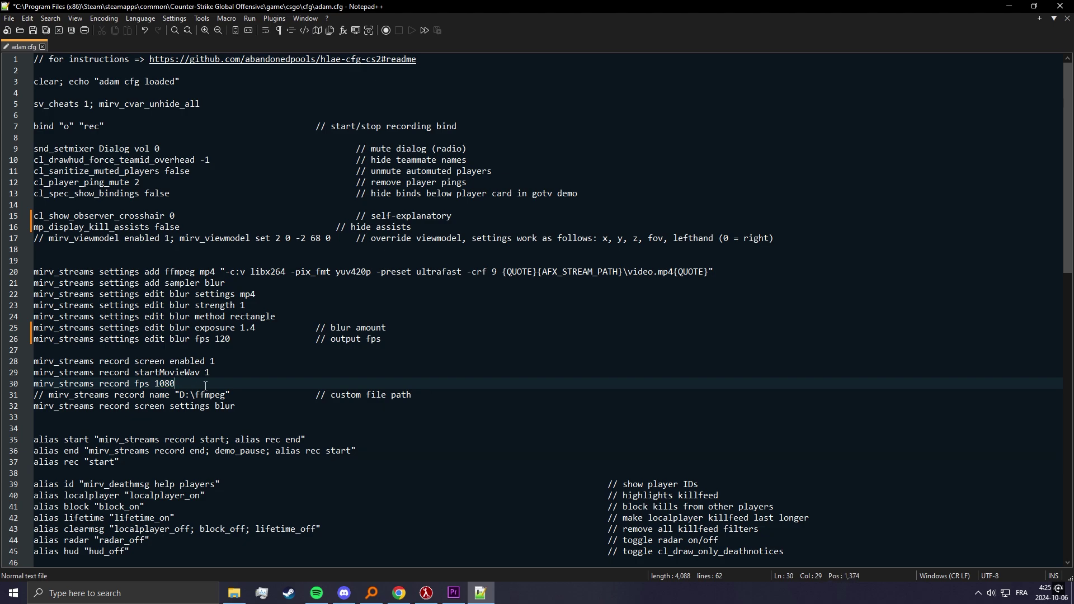
click(238, 395)
scroll(252, 396, down, 1)
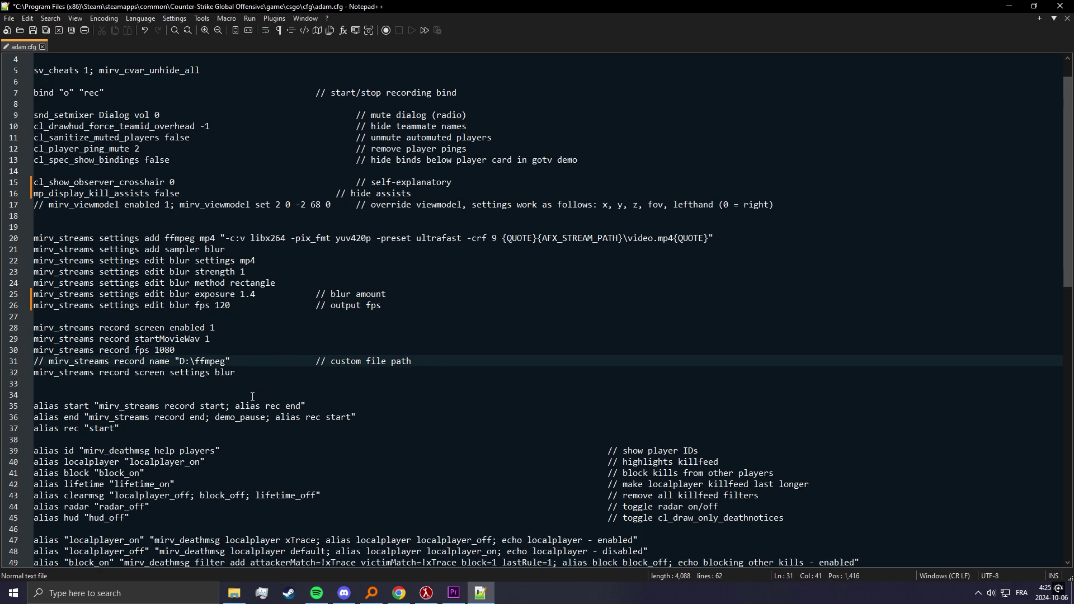
drag(49, 362, 34, 362)
click(241, 363)
click(408, 361)
scroll(407, 363, down, 7)
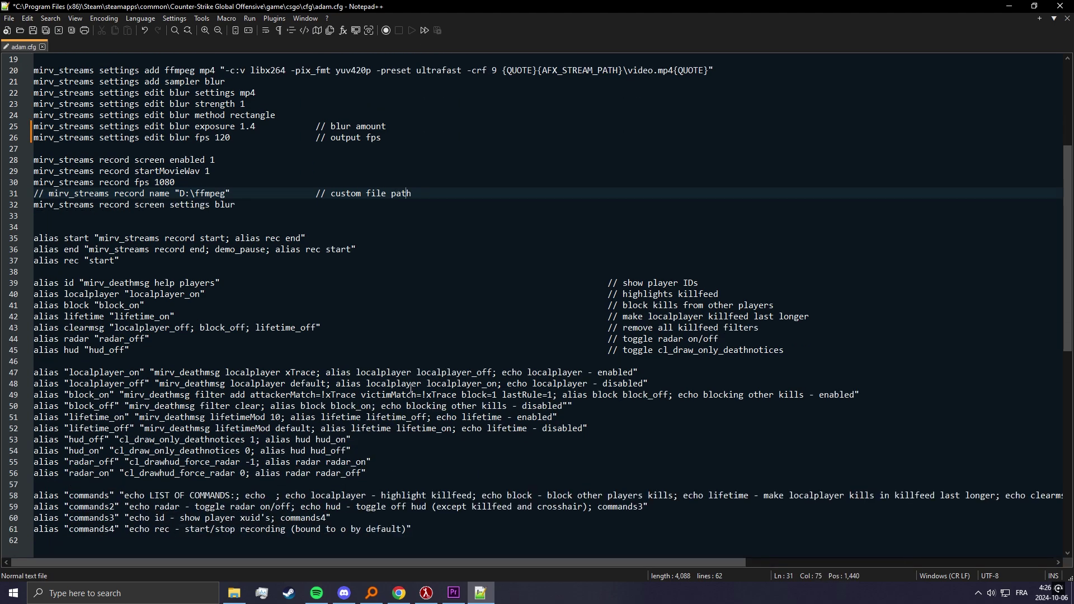
scroll(410, 388, up, 8)
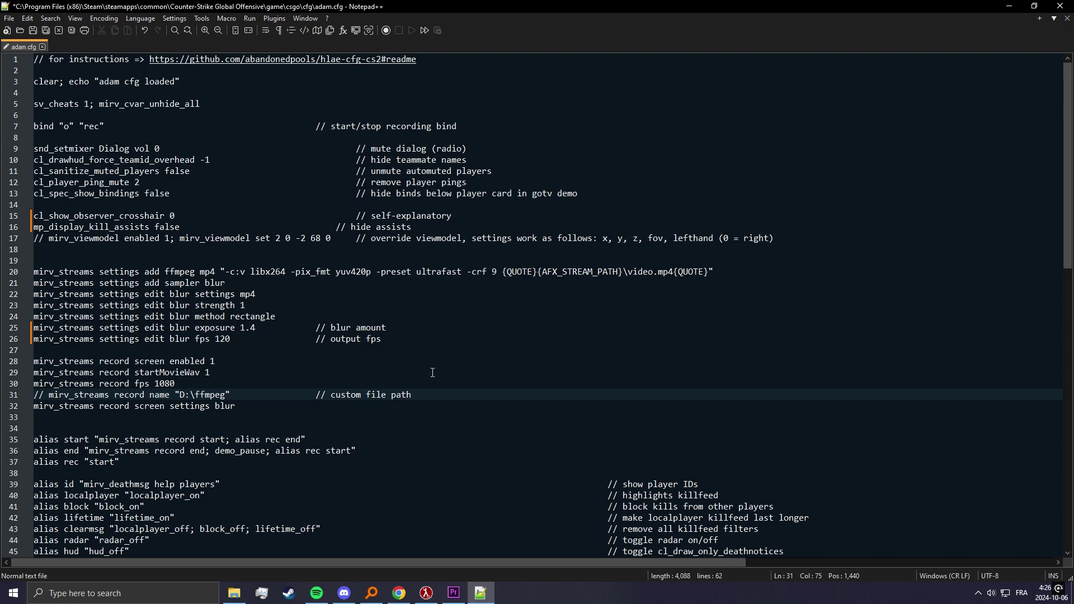